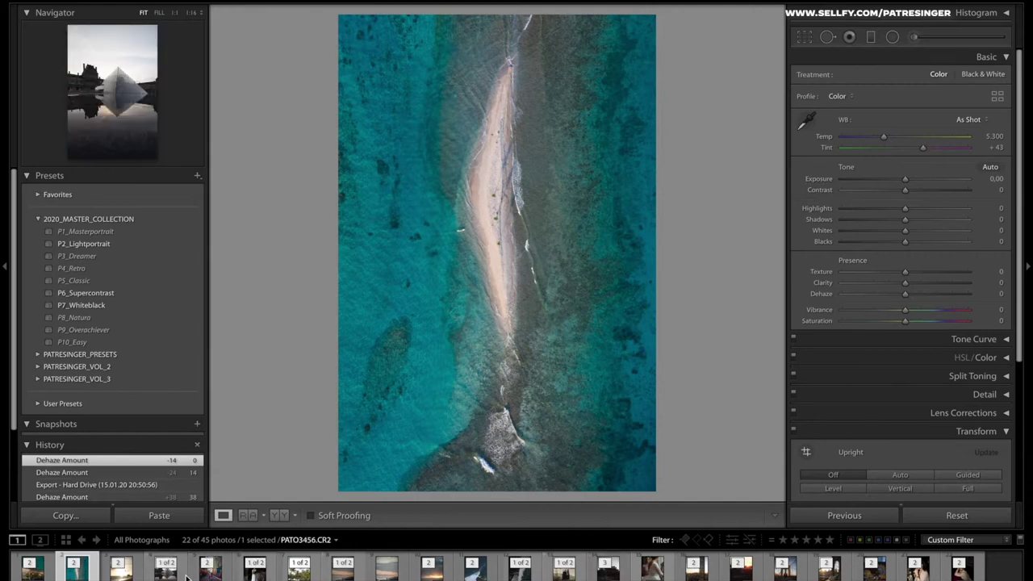
- Open the Louvre pyramid photo from the filmstrip for editing
click(185, 572)
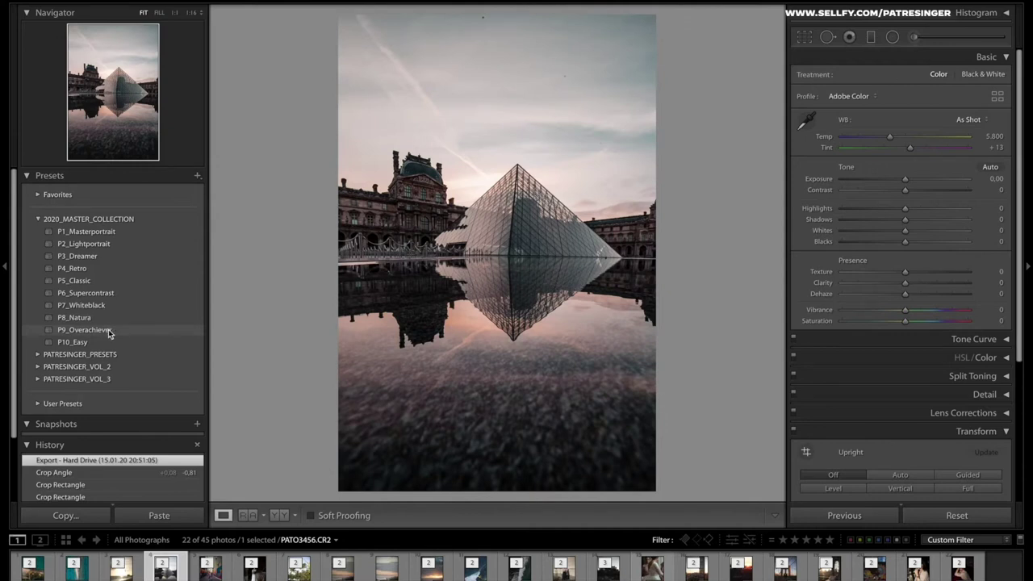
- Apply P9_Overachiever, set Highlights to -84 and Contrast to +22, and warm the white balance
click(108, 330)
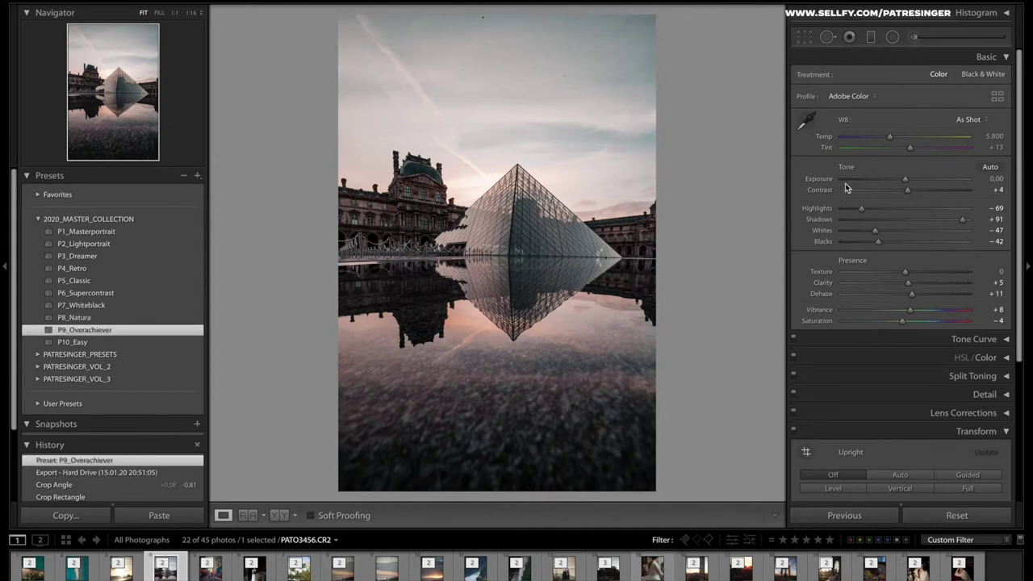
drag(852, 210, 850, 210)
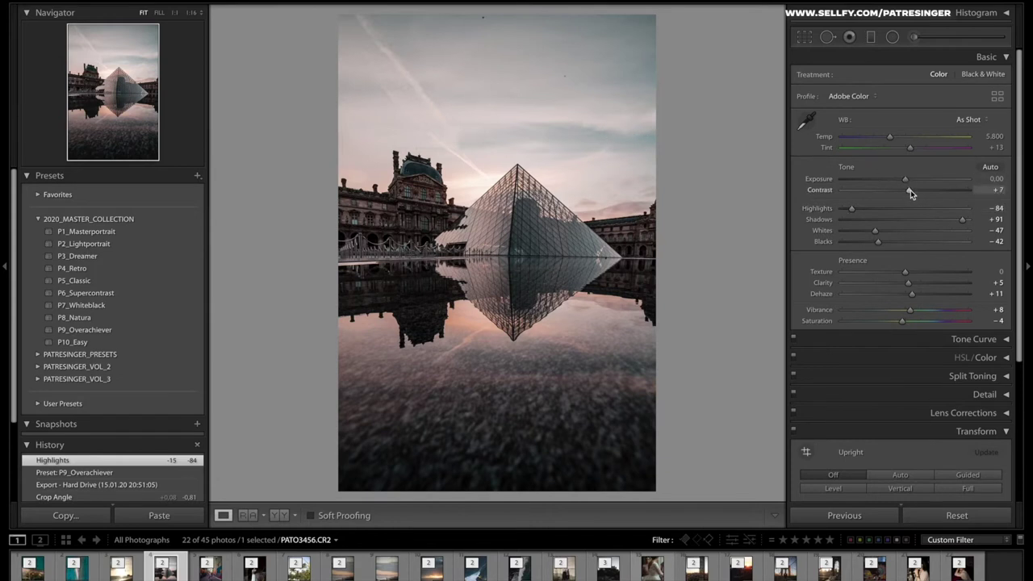
drag(909, 194, 919, 190)
drag(891, 136, 898, 137)
- Add a graduated filter across the Louvre photo with brighter exposure and extra clarity
click(871, 36)
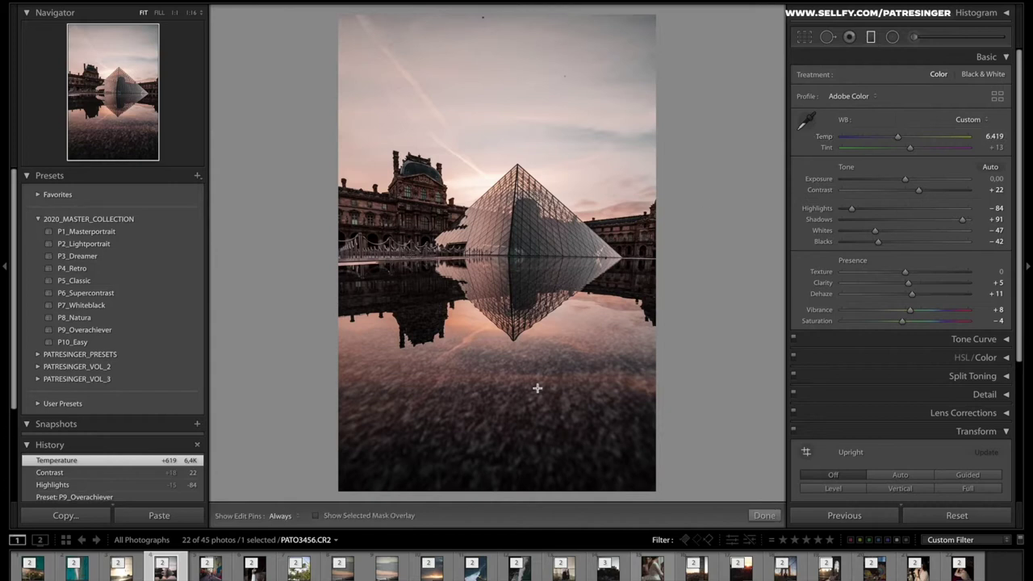
drag(534, 393, 537, 273)
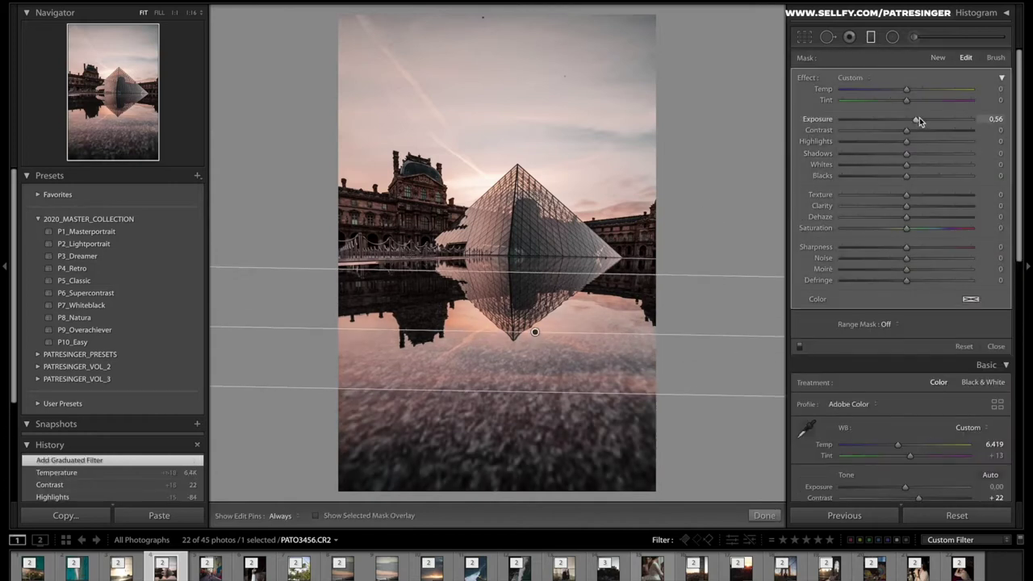
drag(916, 125, 917, 125)
drag(906, 206, 915, 206)
click(872, 38)
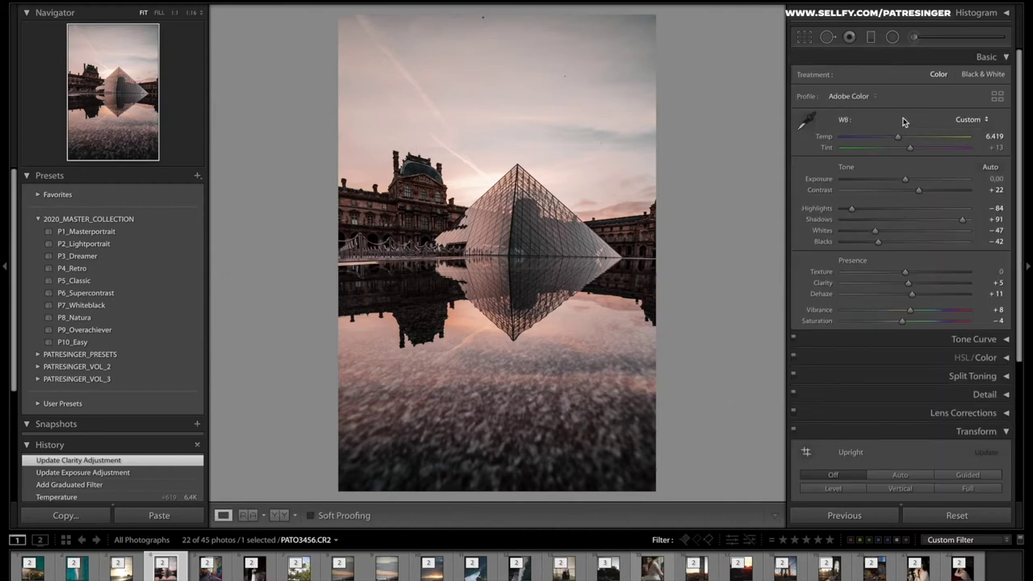
- Add a sky graduated filter with Exposure -0.26, Temp 9 and Dehaze, fading toward the pyramid
click(872, 38)
drag(572, 83, 544, 198)
drag(544, 153, 543, 152)
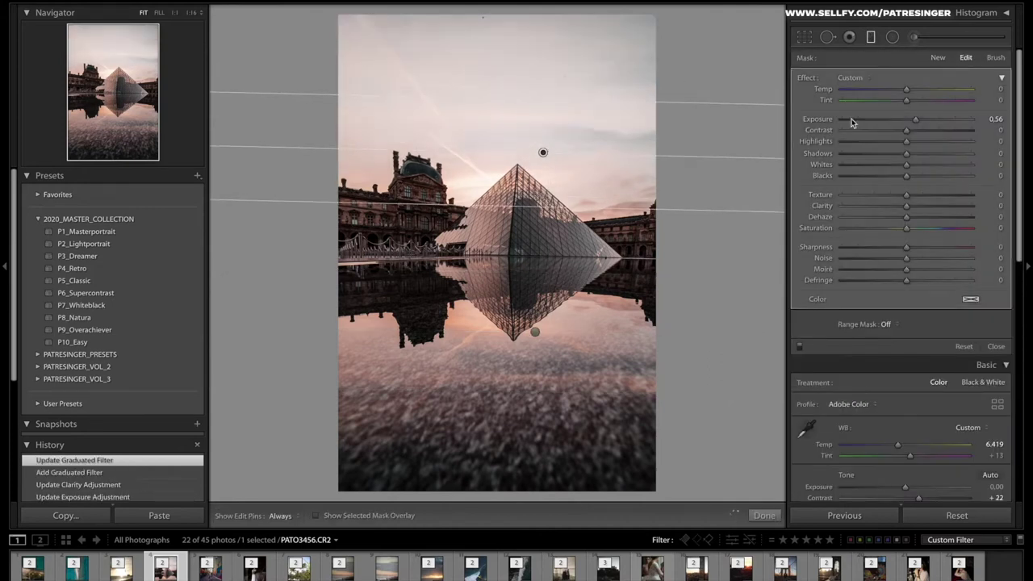
click(903, 119)
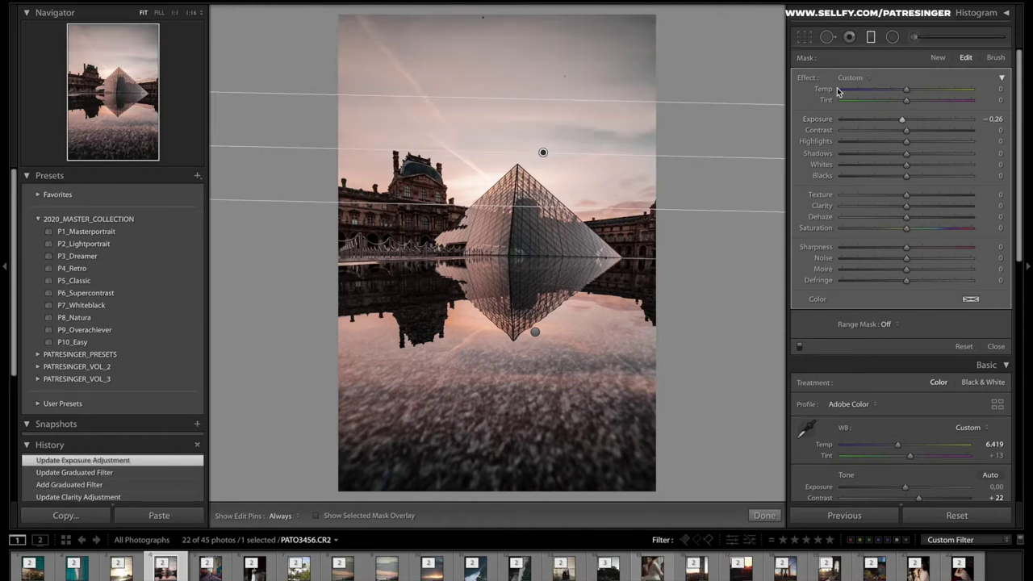
drag(908, 89, 913, 90)
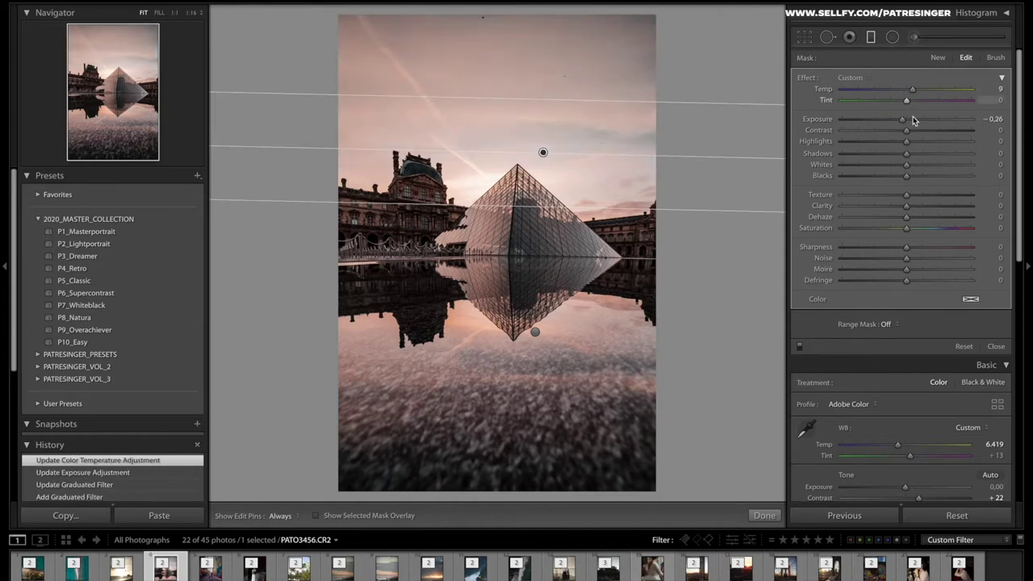
drag(907, 217, 914, 218)
drag(539, 207, 581, 242)
- At 1:1 zoom, heal the dust spots in the Louvre sky with Spot Removal
click(871, 37)
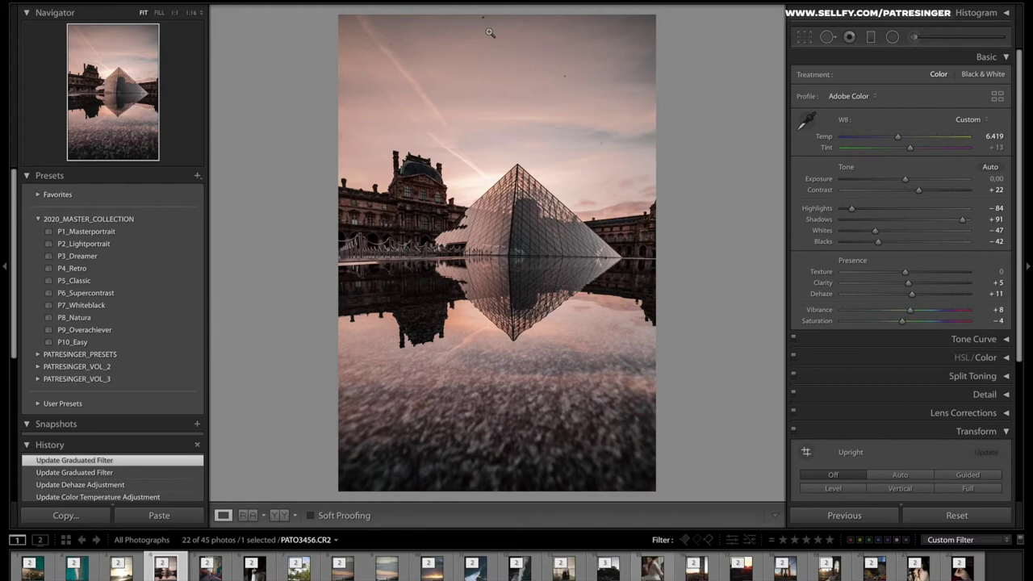
click(491, 34)
drag(491, 34, 512, 101)
key(q)
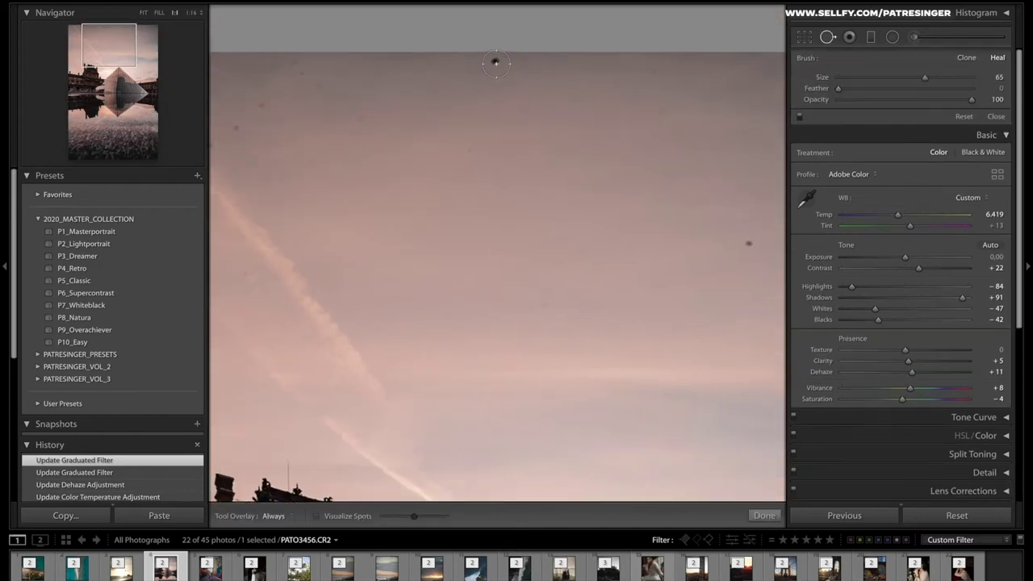
click(496, 62)
click(750, 242)
drag(117, 57, 91, 44)
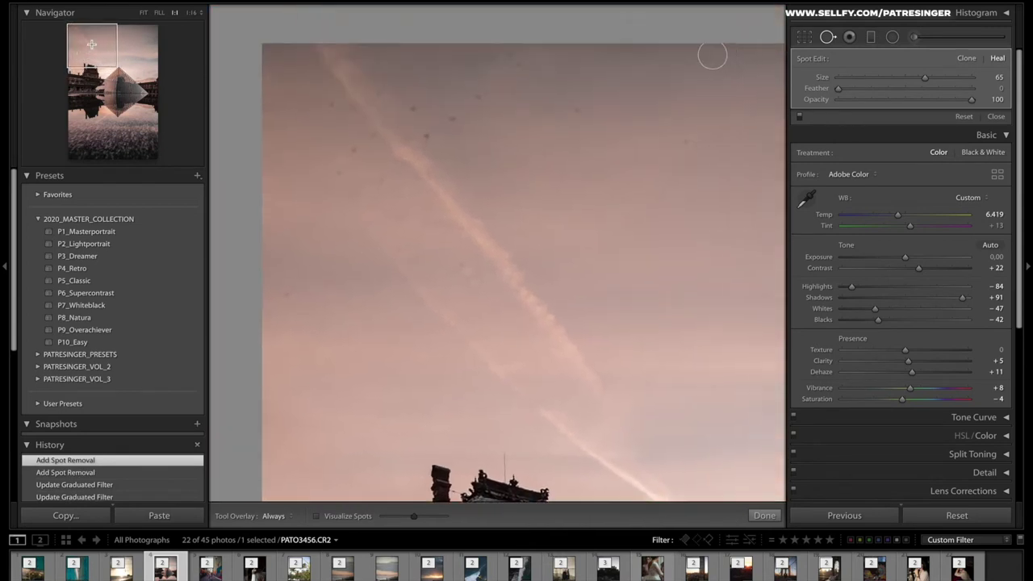
click(416, 145)
drag(396, 109, 488, 167)
key(z)
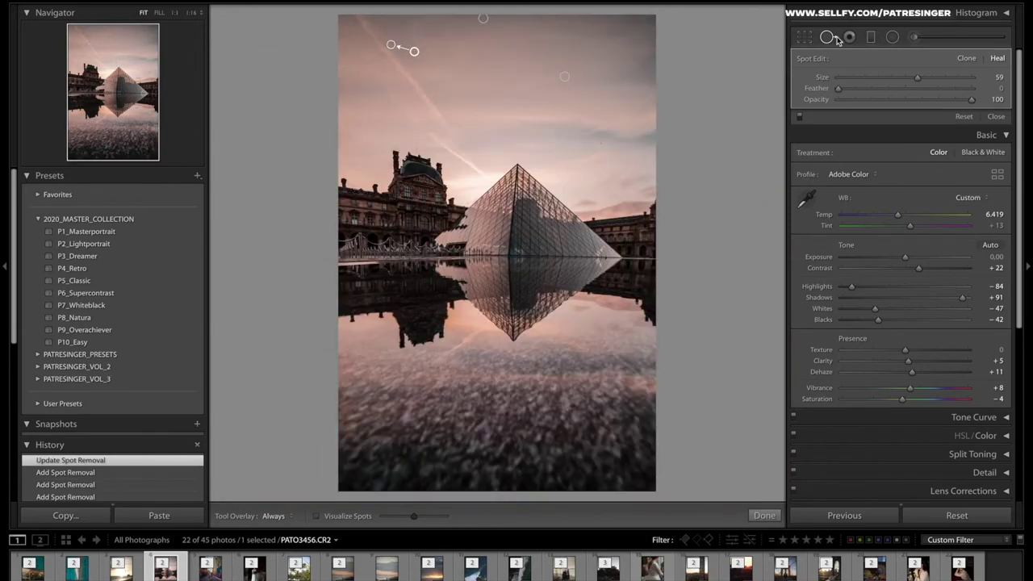
click(827, 37)
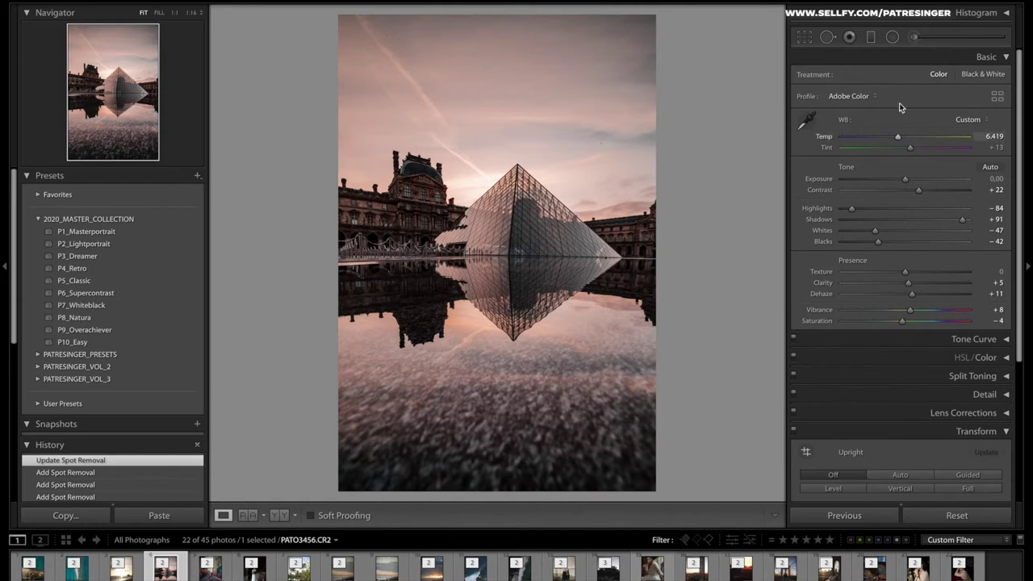
- Paint an Adjustment Brush correction at Exposure 0.56 with edit pins hidden
click(913, 38)
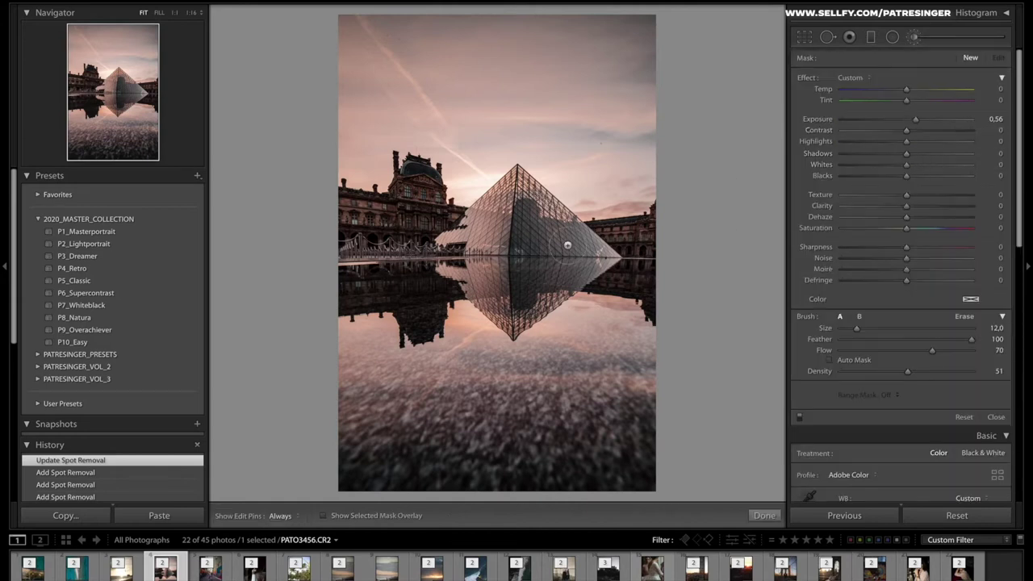
key(h)
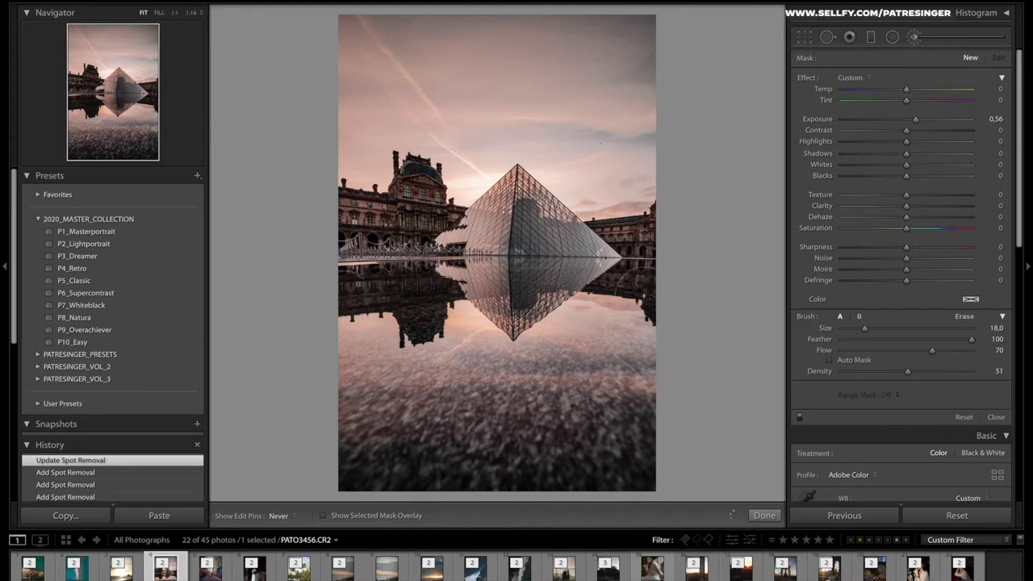
click(920, 39)
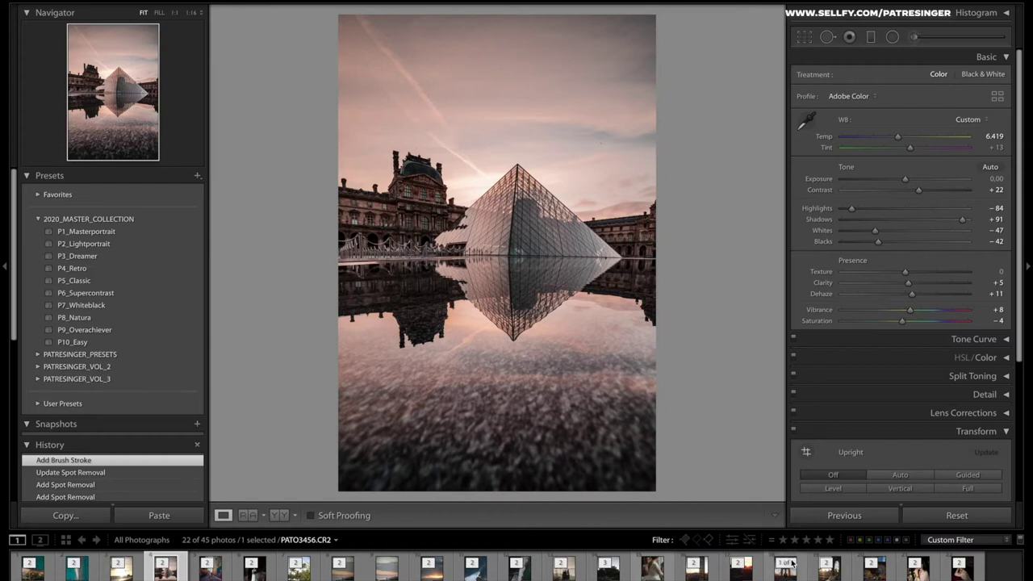
- Open the city skyscraper photo, apply P9_Overachiever, and add a graduated filter at Exposure 0.37
click(699, 567)
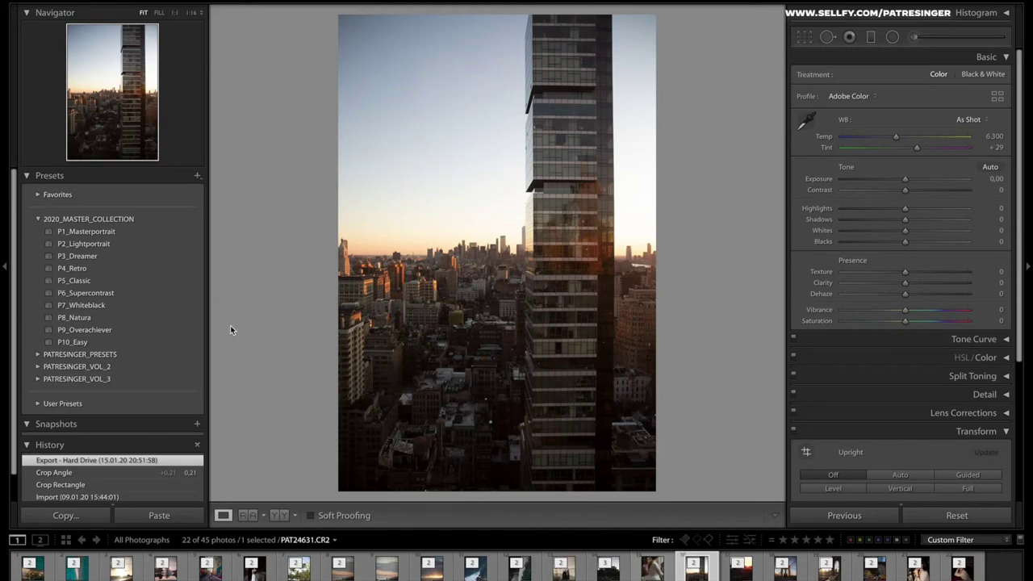
click(138, 330)
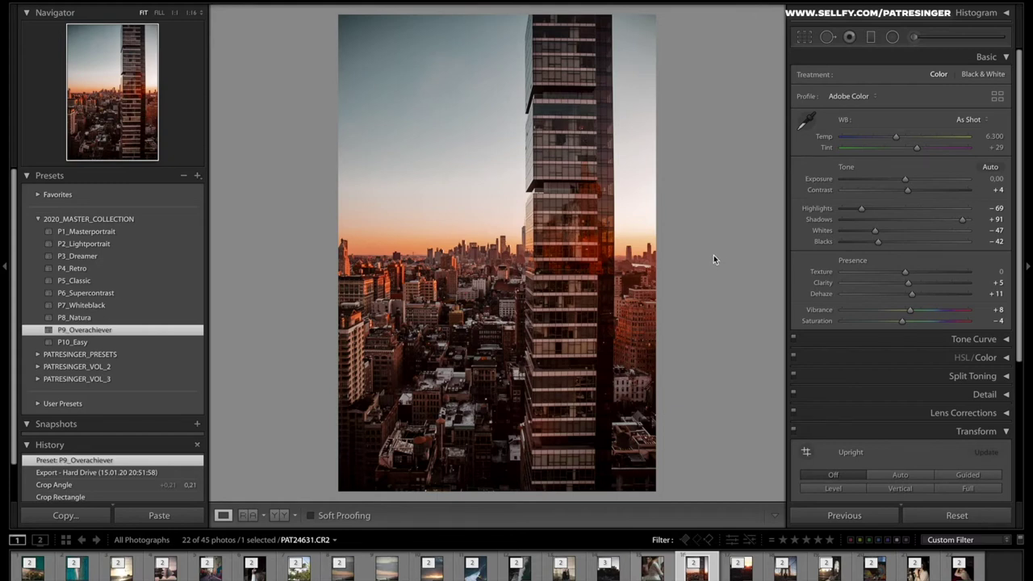
click(871, 37)
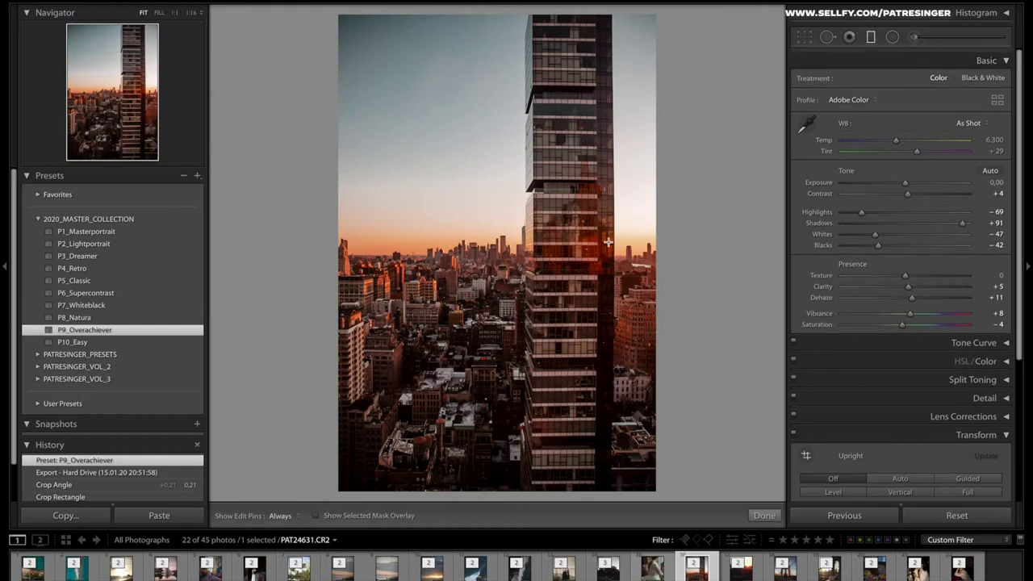
drag(557, 312, 556, 289)
drag(916, 119, 913, 122)
click(871, 38)
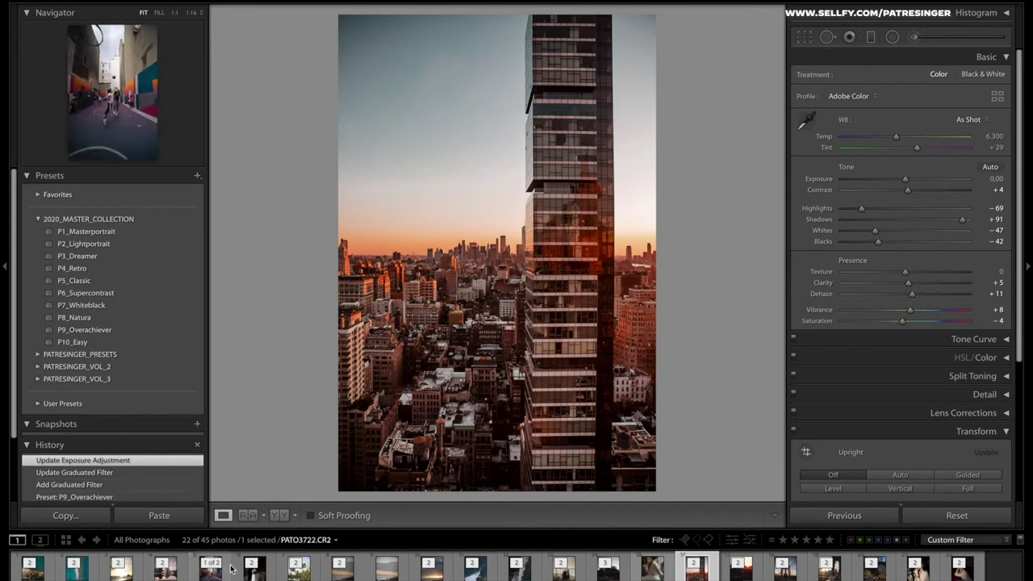
- Open the palm-tree photo, apply P8_Natura, set Highlights to -74, and add a graduated filter
click(299, 568)
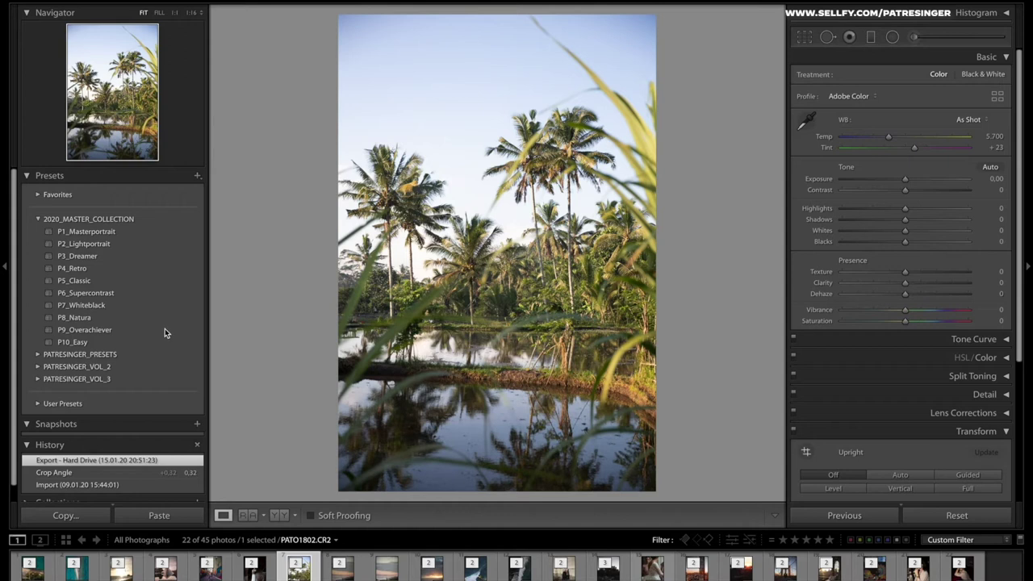
click(111, 320)
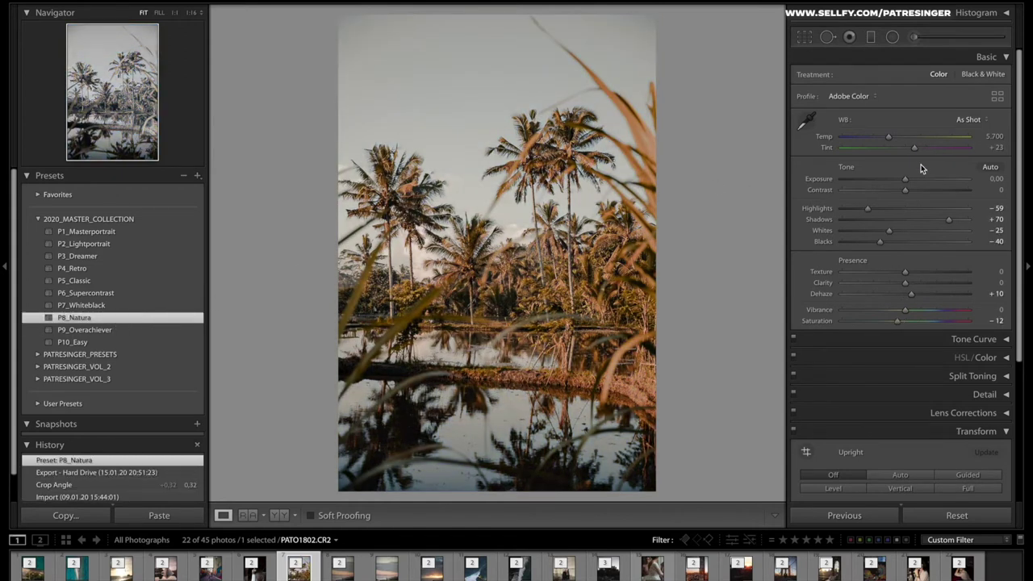
click(860, 209)
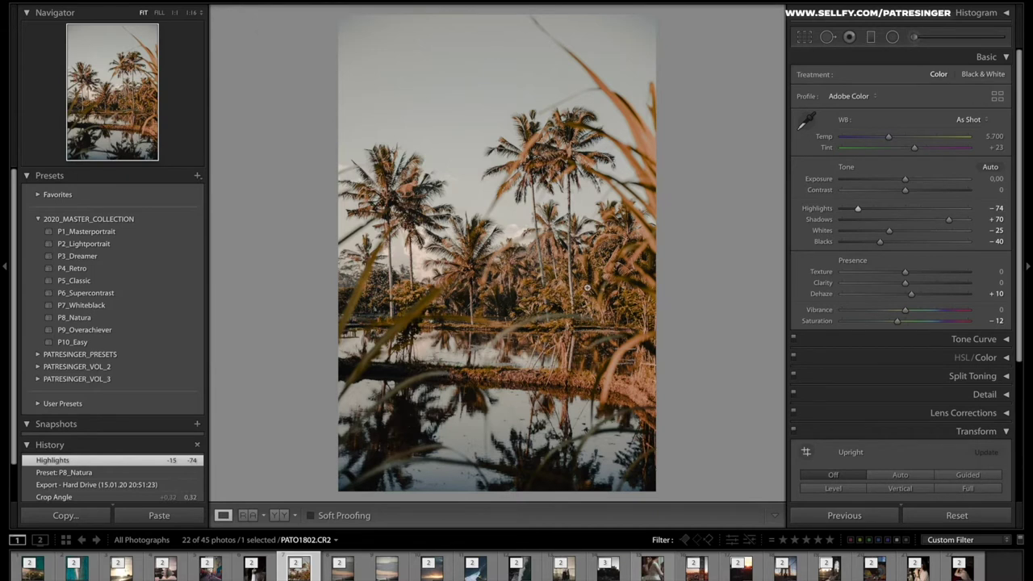
click(871, 37)
drag(498, 383, 448, 332)
click(871, 36)
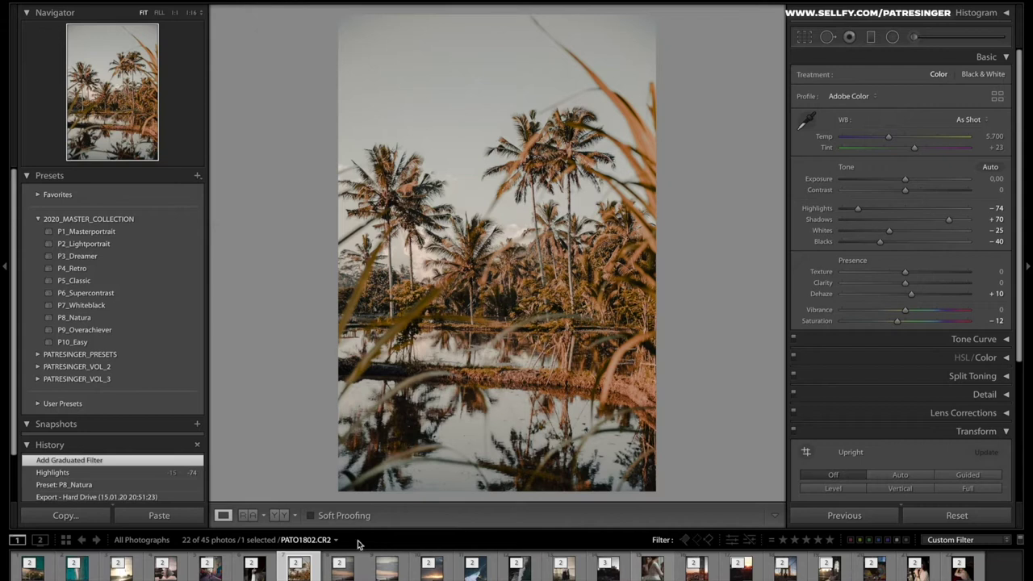
- Open the bride portrait, apply P2_Lightportrait, and set Highlights −45 and Exposure +0.25
click(269, 572)
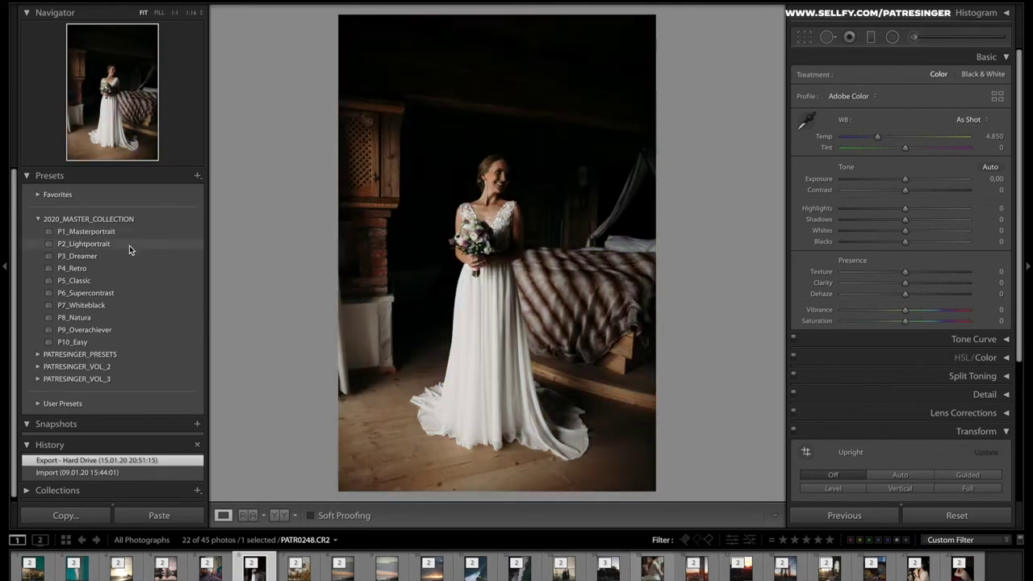
click(129, 244)
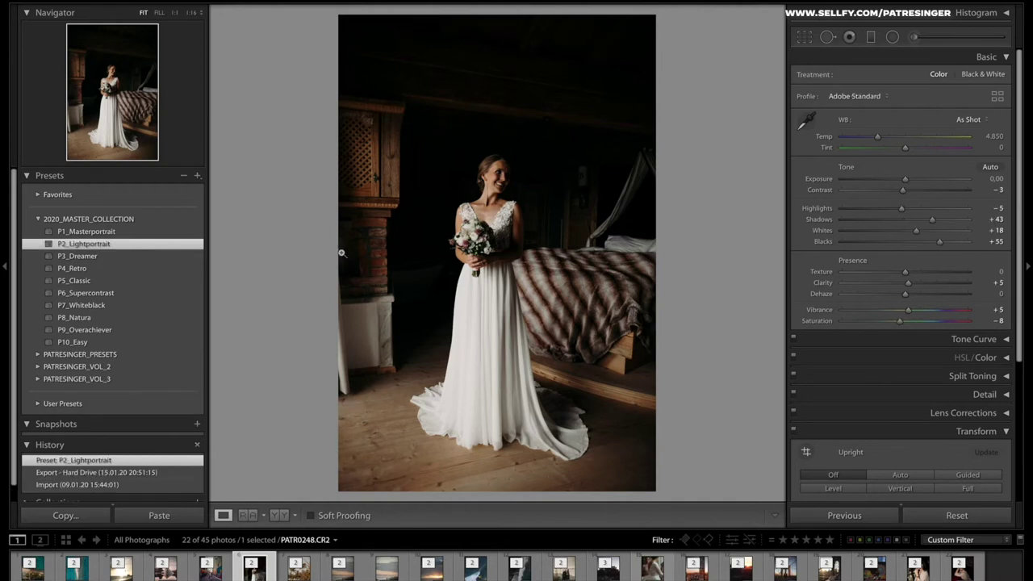
click(877, 209)
drag(905, 179, 908, 180)
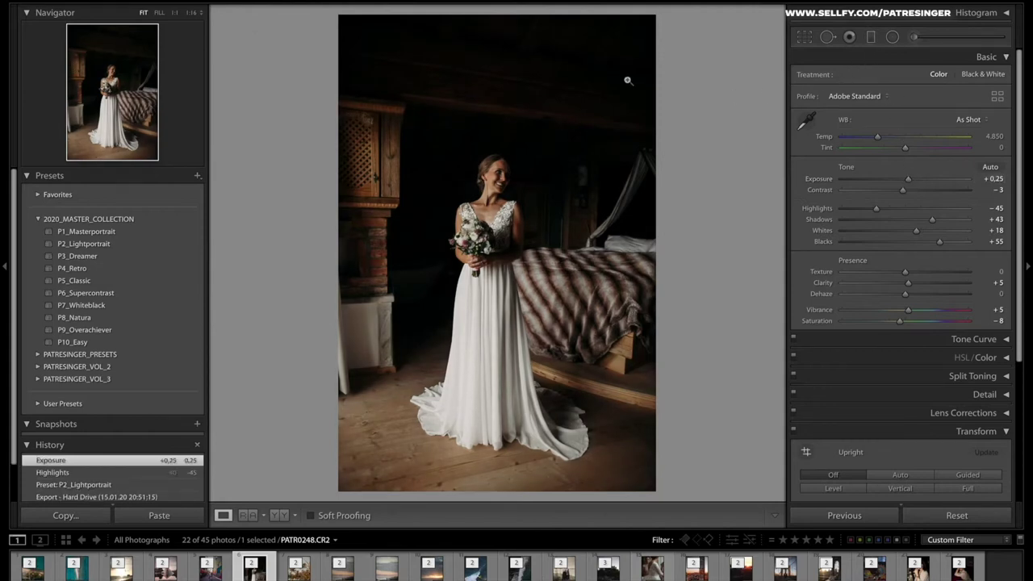
- Straighten the bride portrait slightly with the crop tool
key(r)
drag(657, 15, 652, 19)
key(Return)
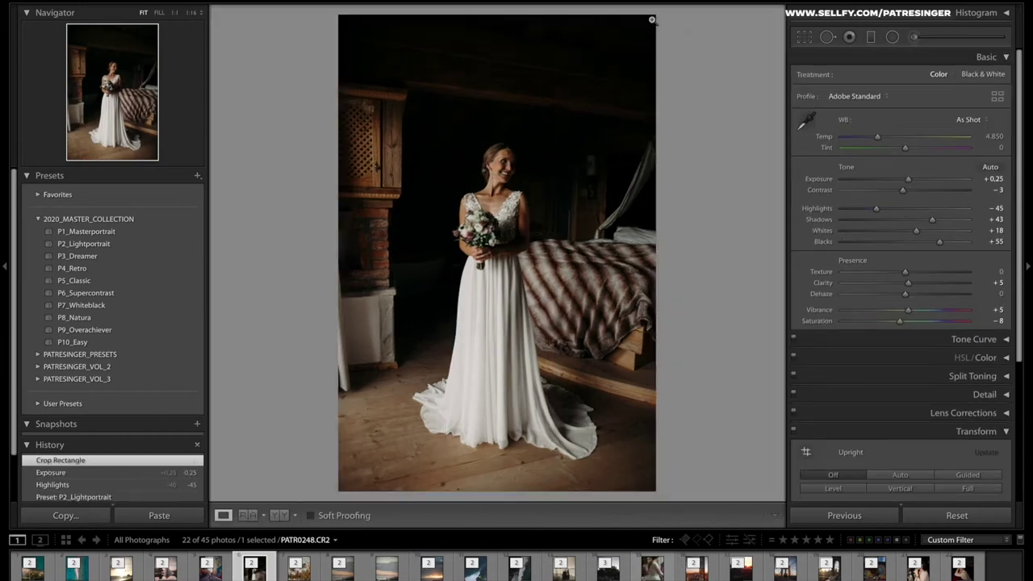
- Open the beach sunset photo, apply P4_Retro, brighten the exposure and warm the white balance
click(342, 568)
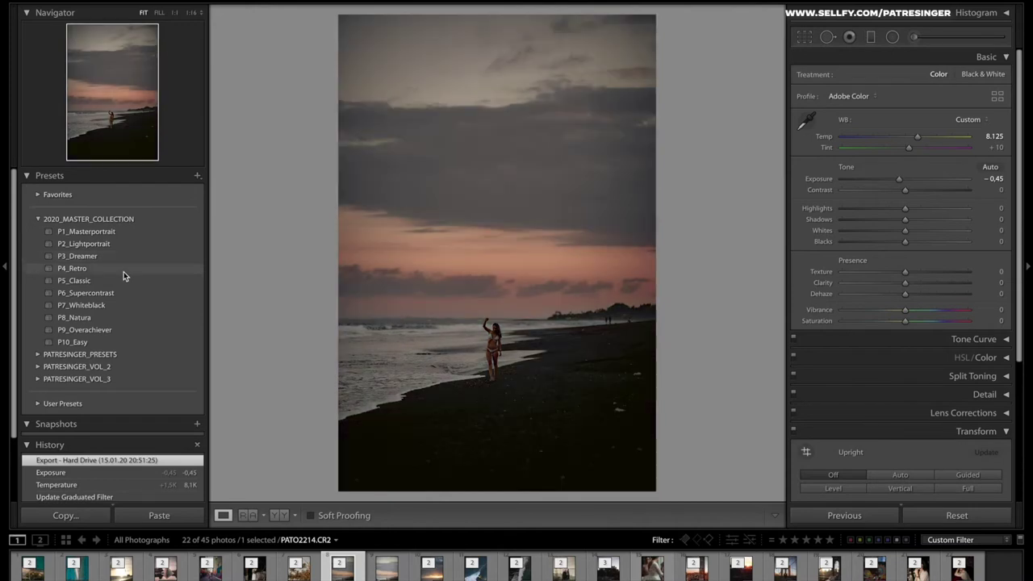
click(124, 271)
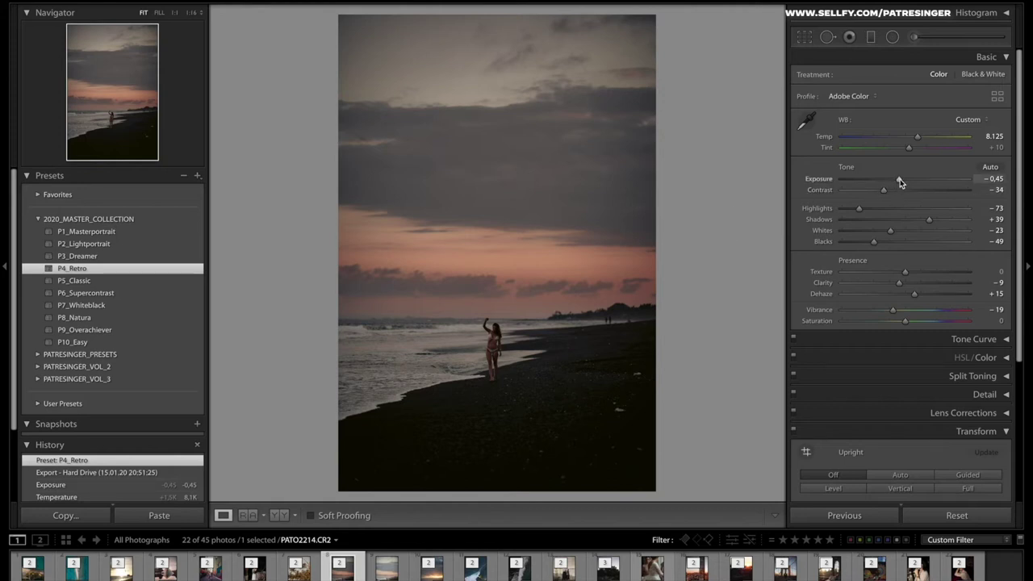
drag(900, 181, 911, 181)
drag(917, 137, 925, 137)
- Darken the beach sky with a graduated filter at lowered exposure
click(870, 37)
drag(584, 405, 537, 273)
drag(916, 118, 912, 119)
click(870, 37)
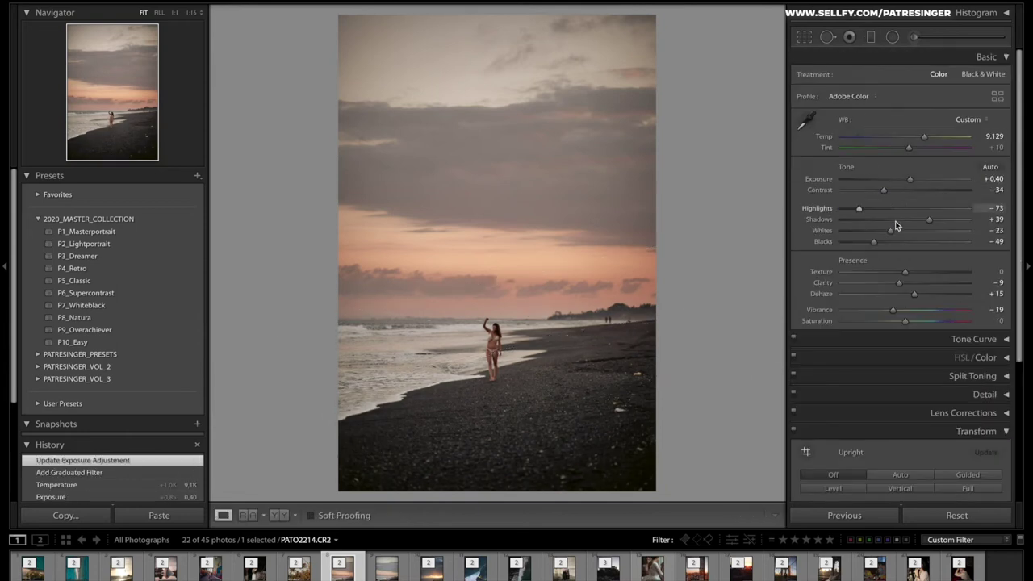
- Set Clarity to +2 and Highlights to −89, then level the beach photo
drag(904, 283, 911, 283)
drag(859, 208, 849, 209)
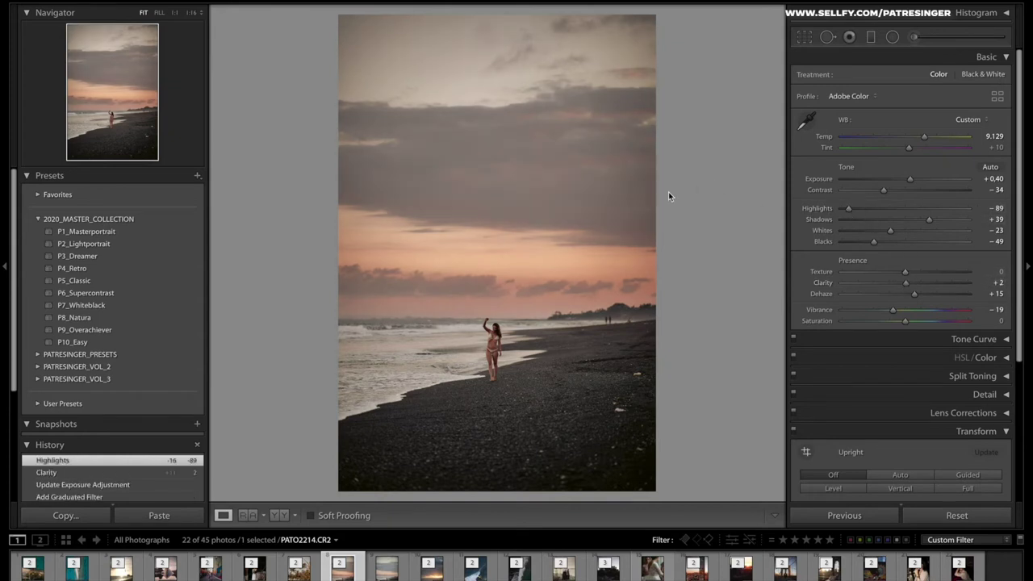
key(r)
drag(648, 189, 653, 191)
key(r)
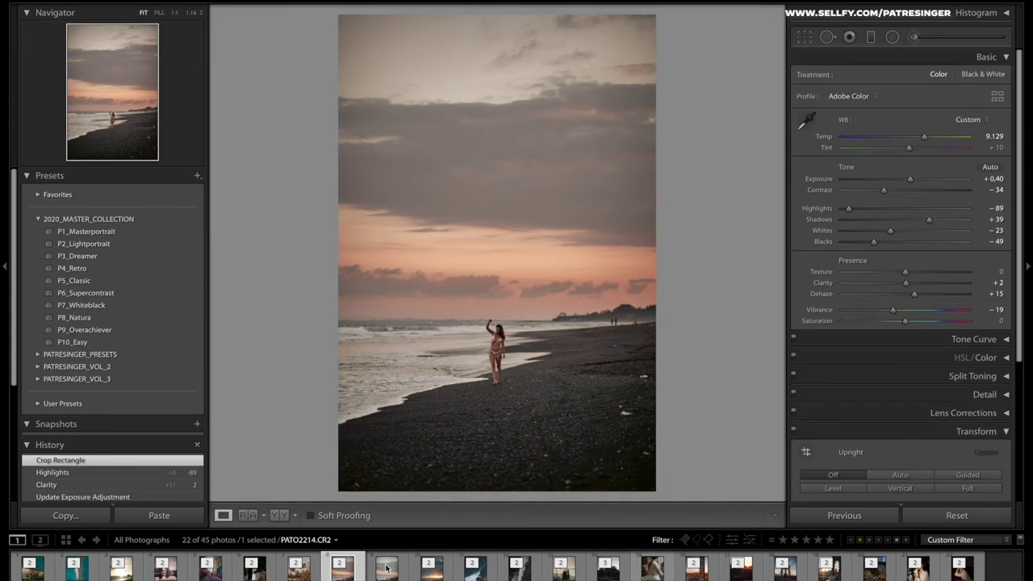
- Create a virtual copy of the beach photo, style it with P3_Dreamer, and set Exposure −0.20
right_click(360, 571)
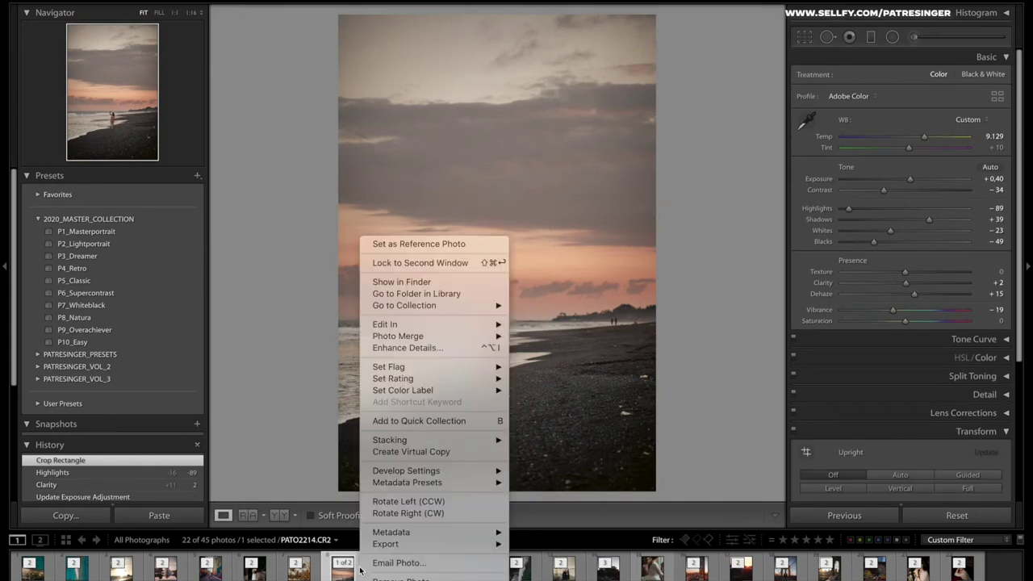
click(406, 452)
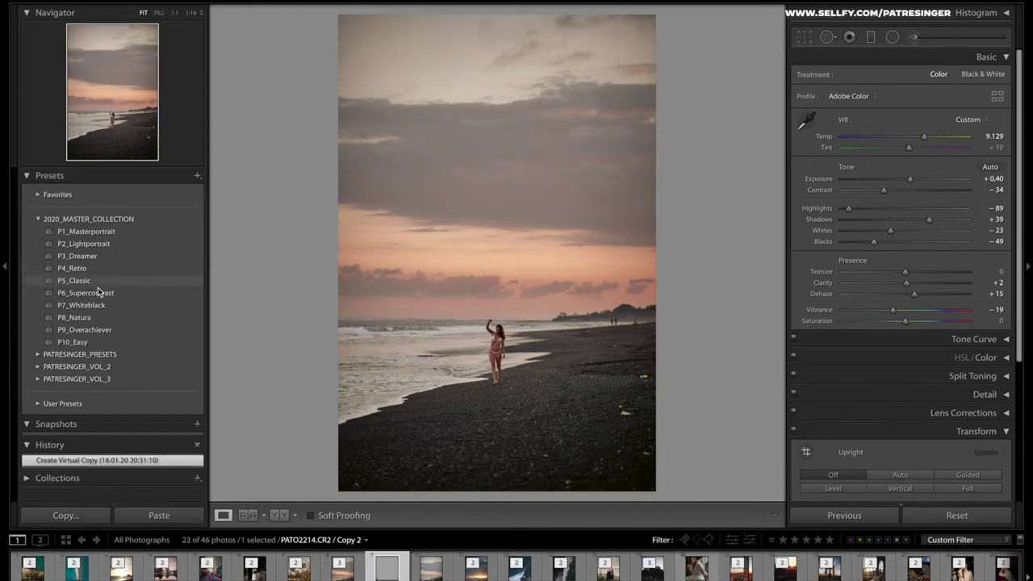
click(88, 342)
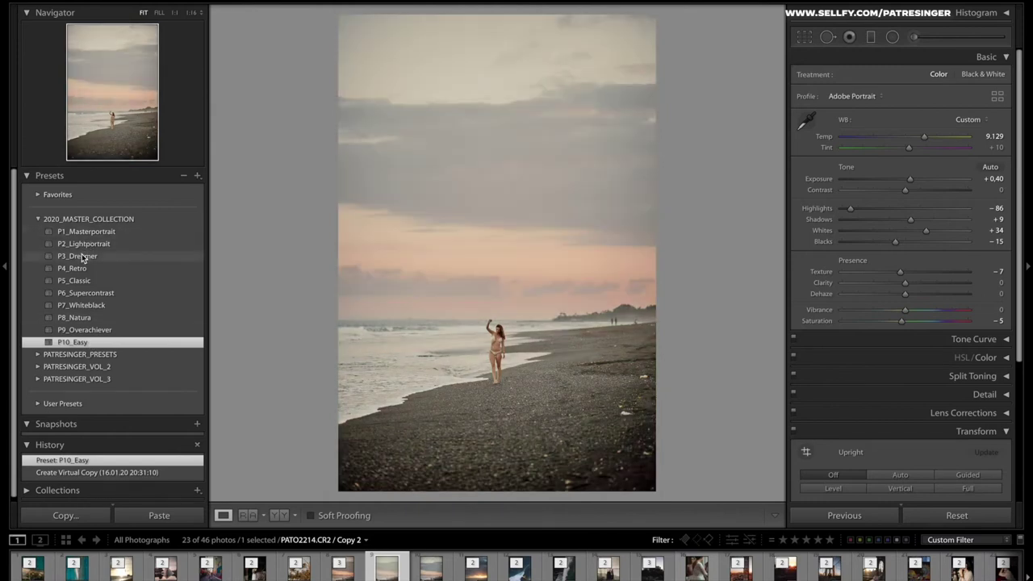
click(82, 256)
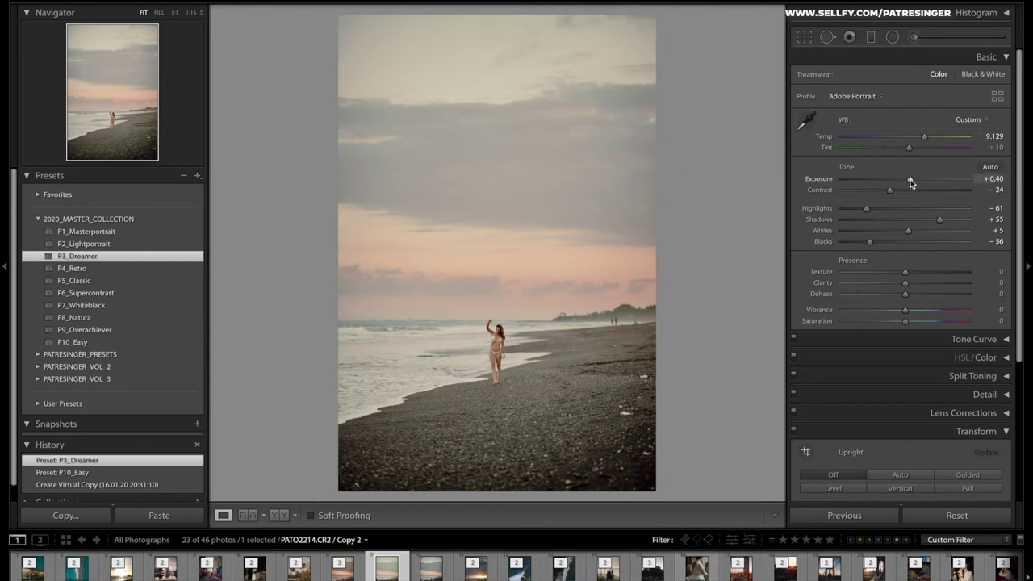
drag(911, 182, 903, 186)
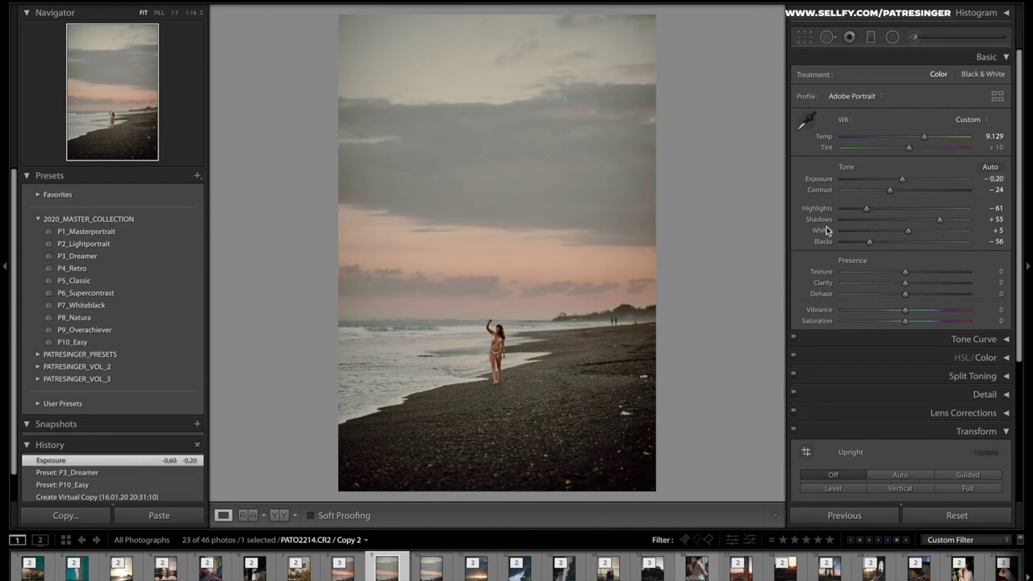
- Open the aerial wave photo and set Exposure to +0.35 and Highlights to −88
click(545, 570)
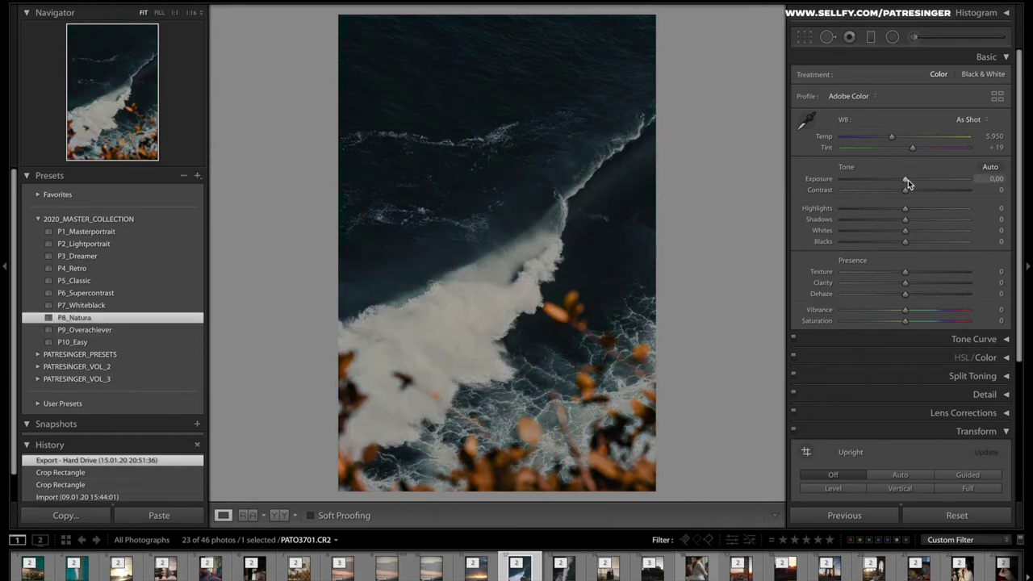
drag(909, 180, 910, 180)
drag(869, 208, 850, 209)
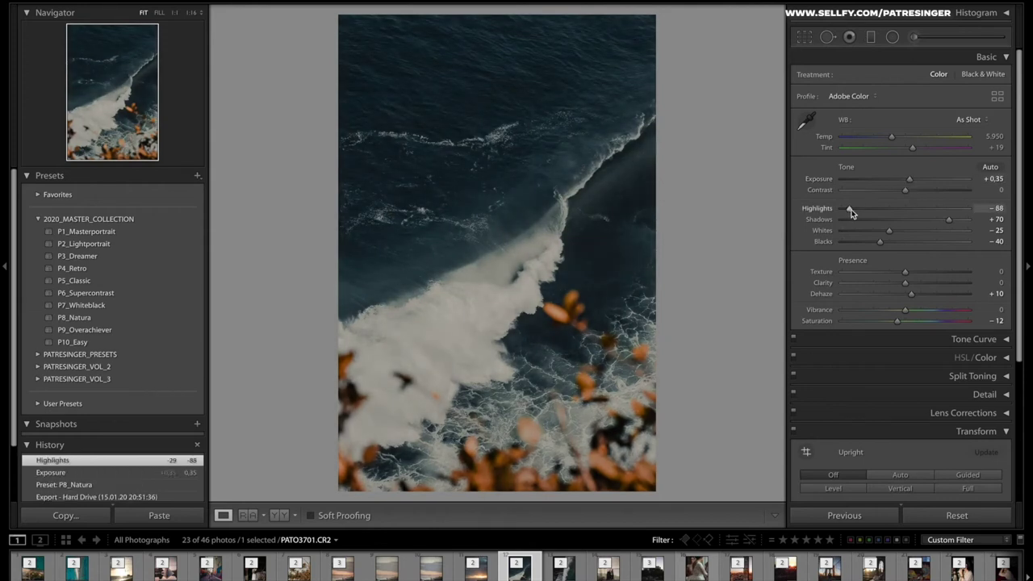
- Open the stone-wall portrait and apply P3_Dreamer, undoing and reapplying it to compare
click(628, 573)
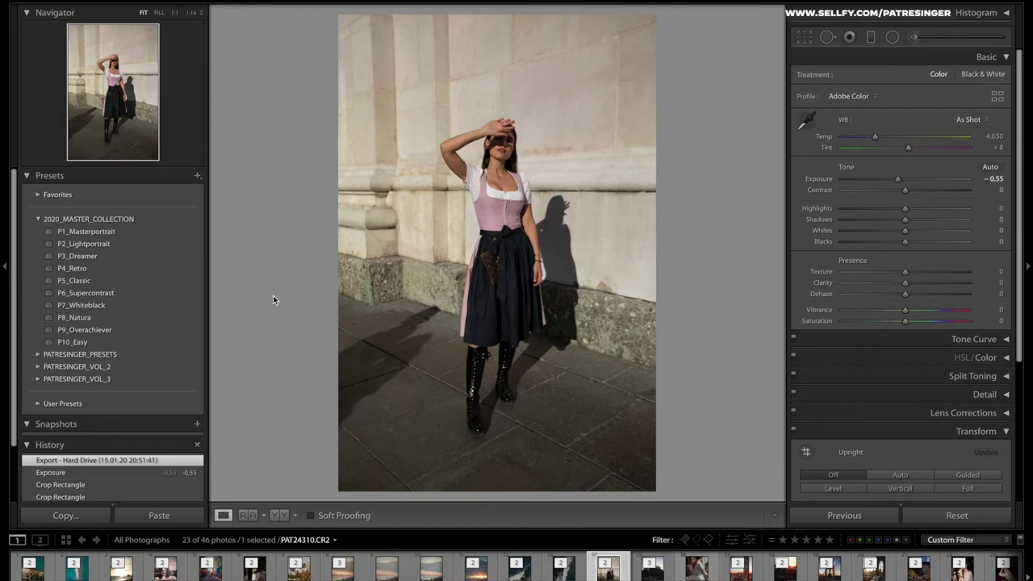
click(100, 258)
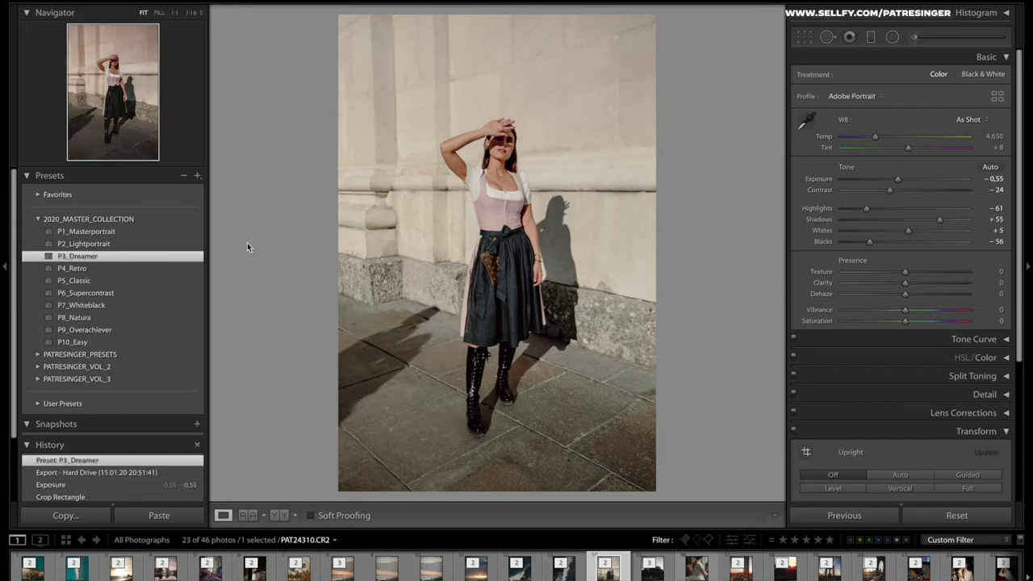
key(ctrl+z)
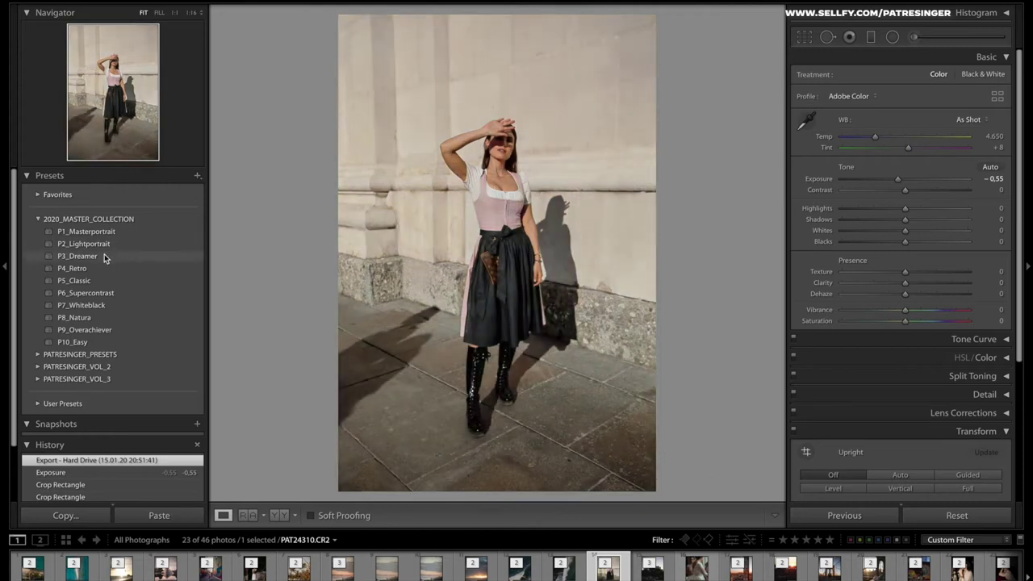
click(104, 256)
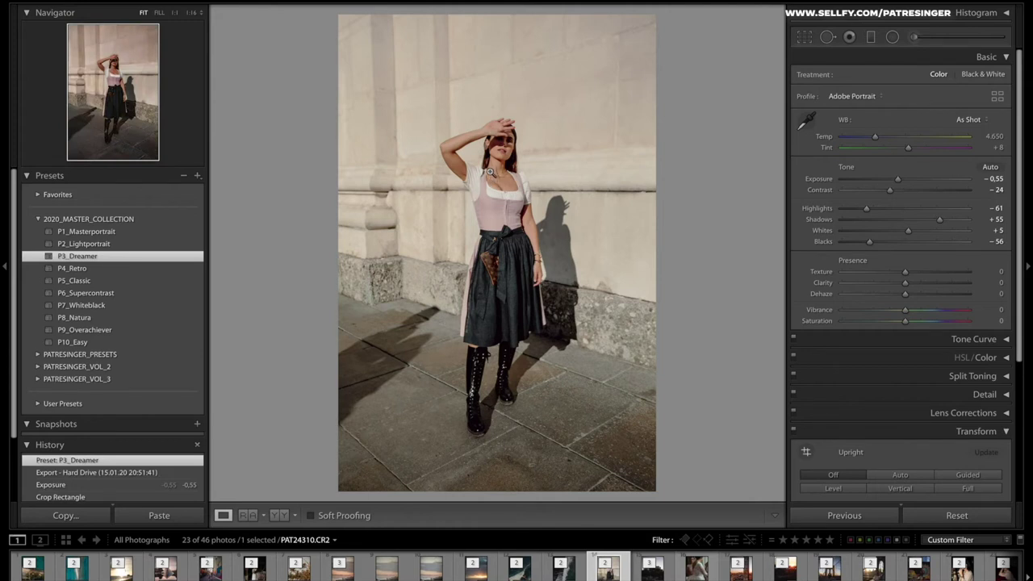
- Inspect the woman's face at full size, then open the castle cityscape photo
click(506, 175)
drag(526, 143, 531, 199)
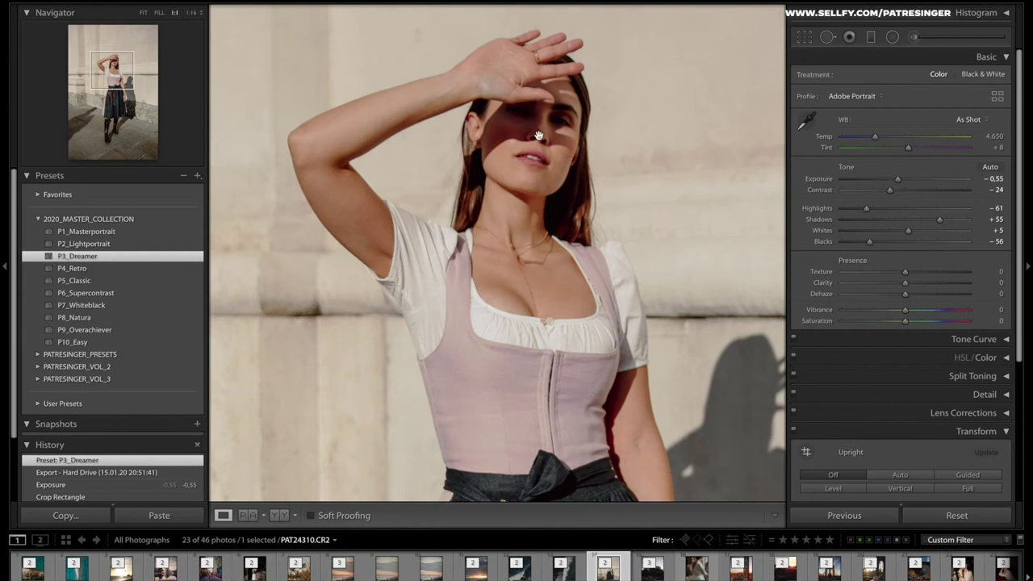
click(528, 183)
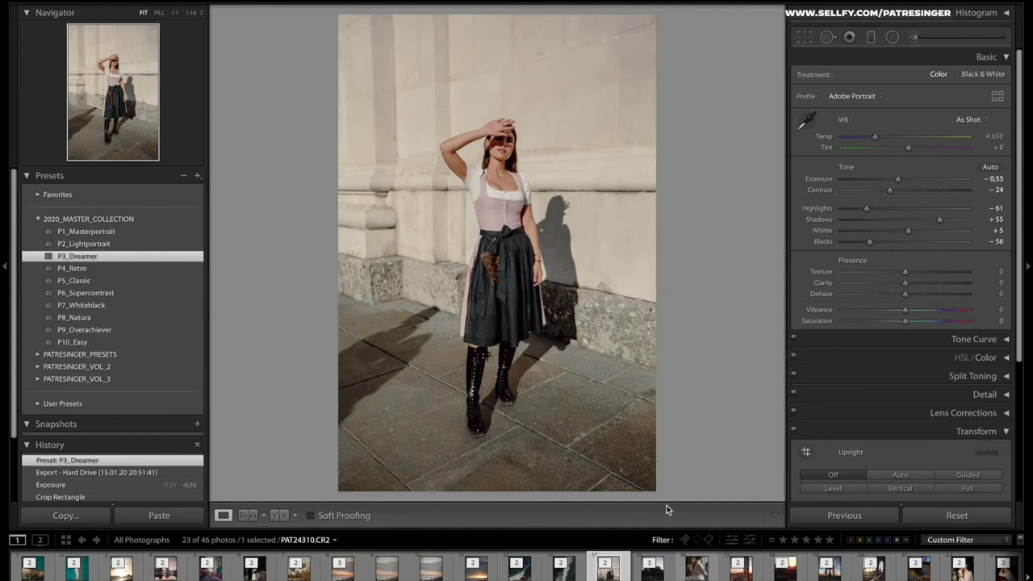
click(668, 568)
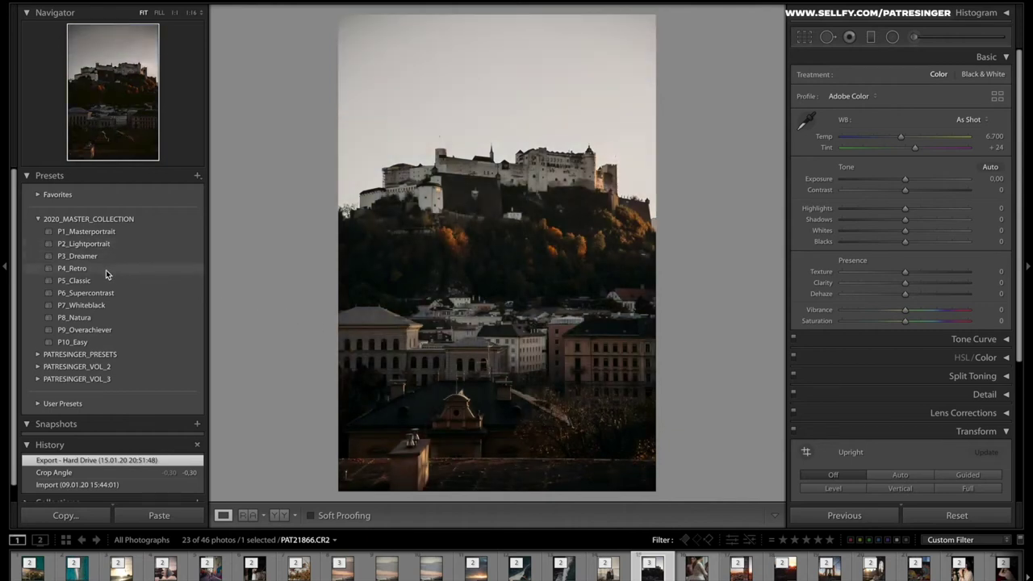
- Apply the P5_Classic preset to the castle photo and raise Exposure to +0.75
click(102, 286)
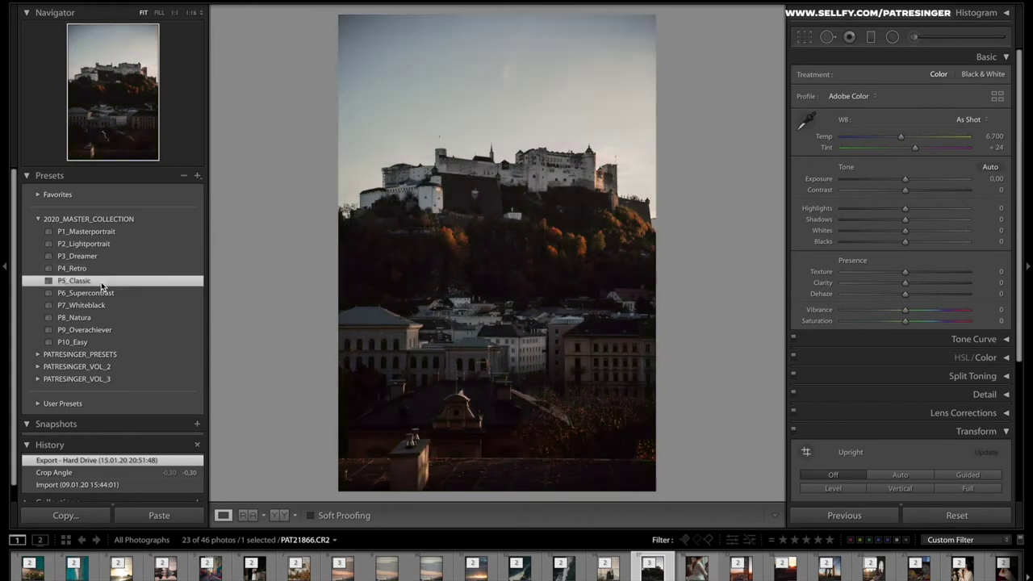
drag(907, 180, 915, 181)
click(871, 36)
- Darken the sky with a slightly lowered graduated filter at Exposure −0.52
drag(626, 162, 559, 263)
click(899, 118)
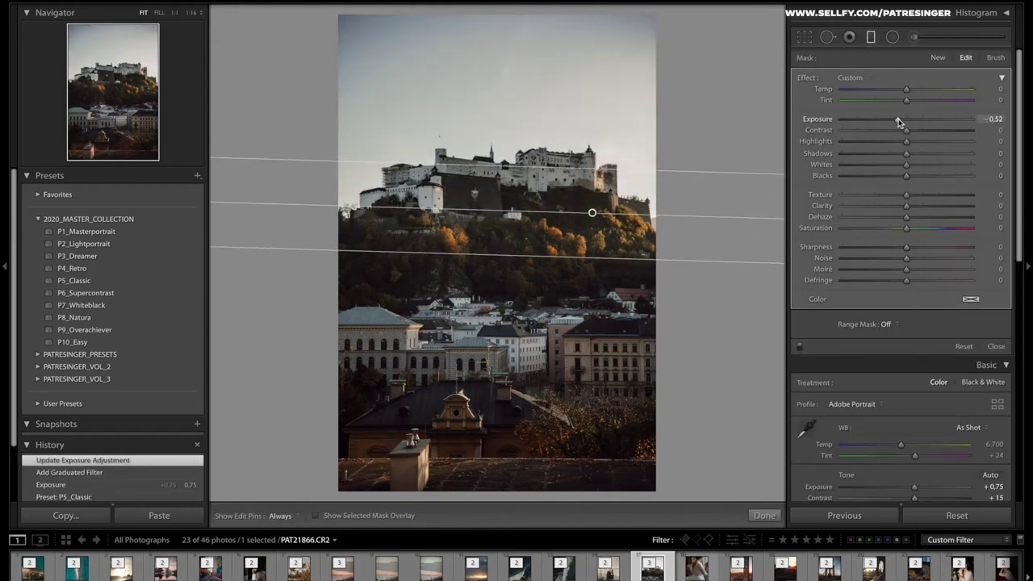
drag(593, 212, 592, 228)
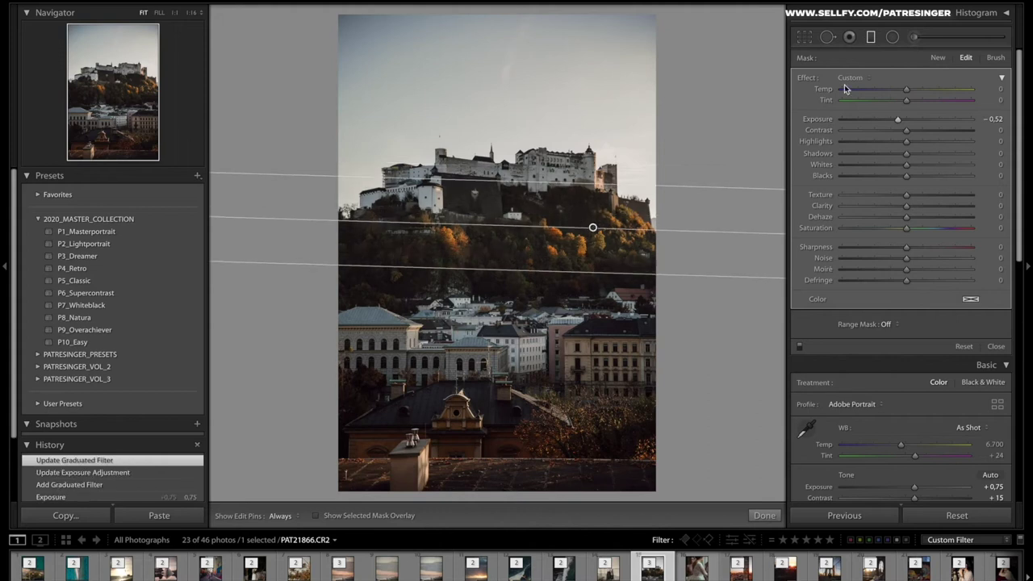
click(871, 37)
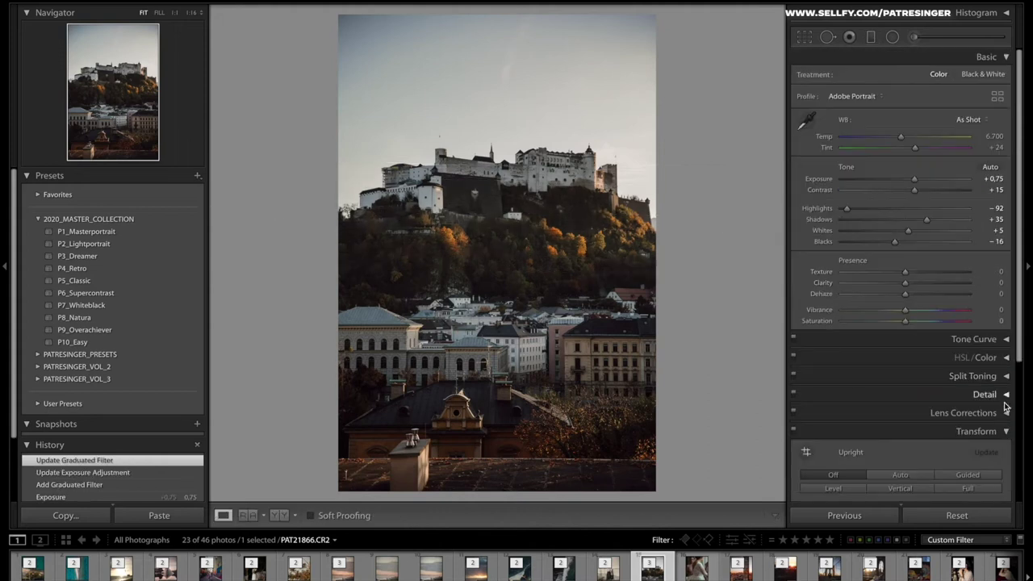
- Enable lens profile corrections in the Lens Corrections panel
scroll(935, 428, down, 1)
click(1004, 399)
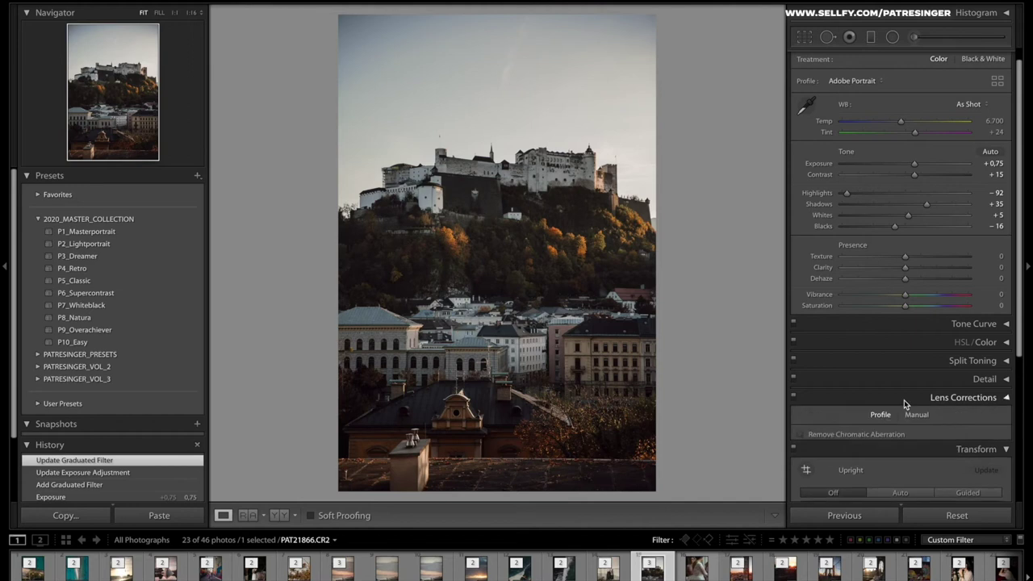
click(802, 349)
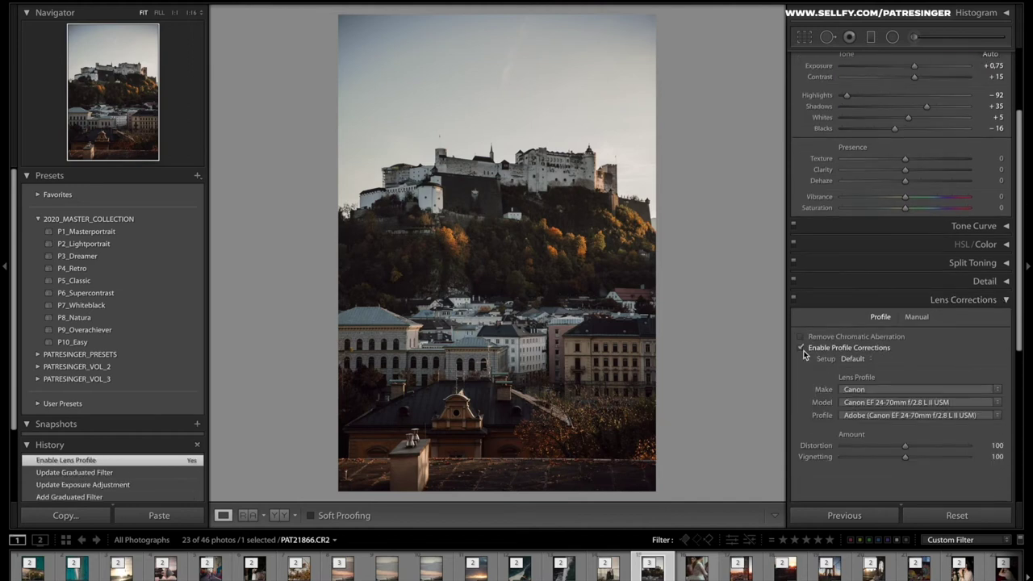
- Ease Exposure down to +0.55 and add a brushed adjustment stroke
scroll(933, 149, up, 5)
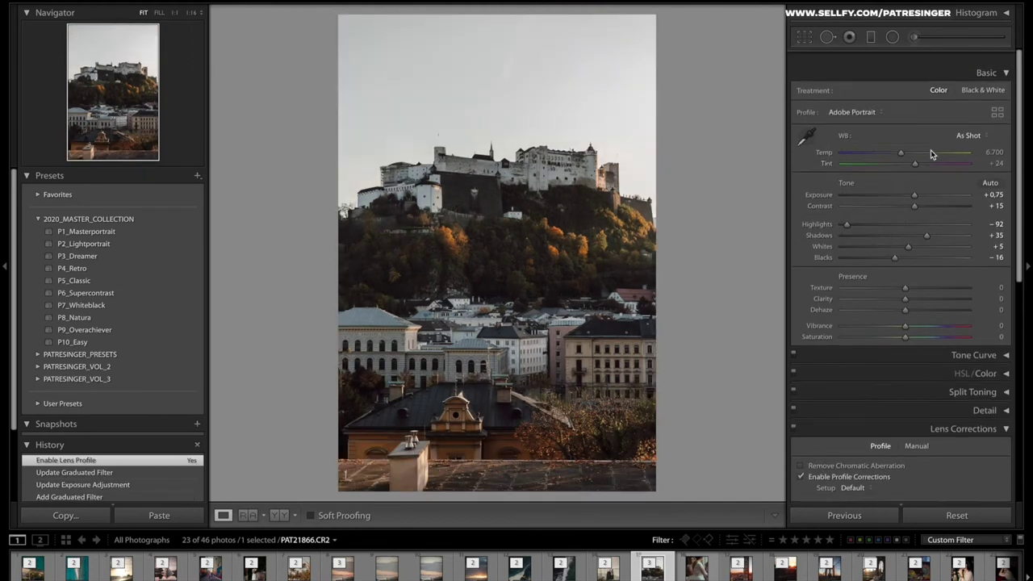
drag(915, 179, 913, 181)
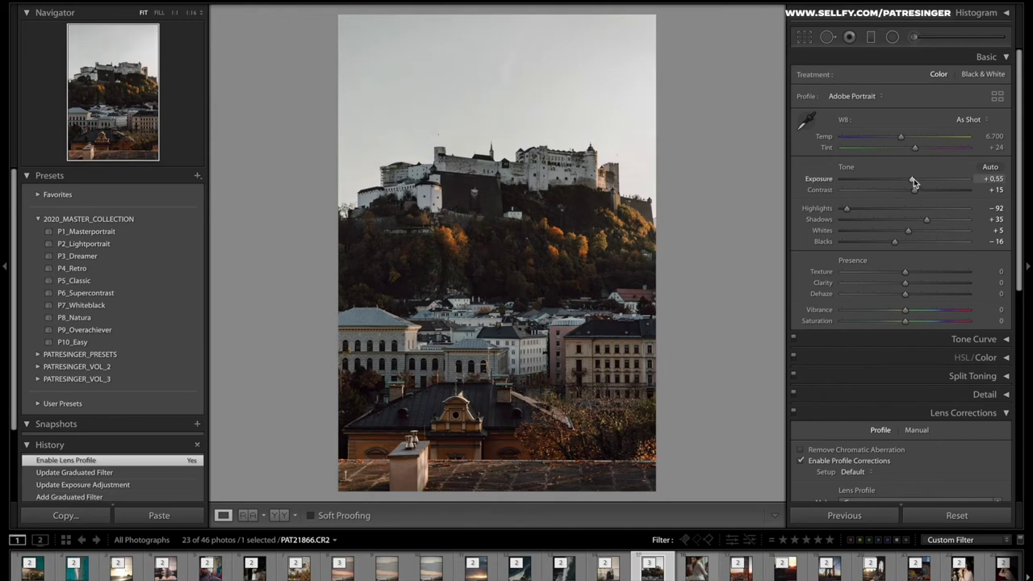
click(914, 37)
key(h)
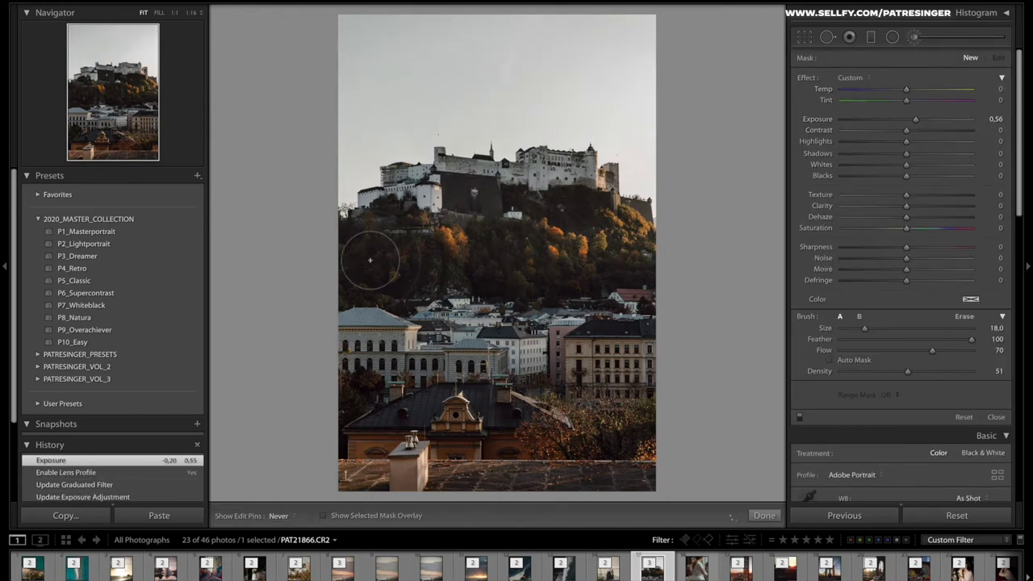
click(914, 36)
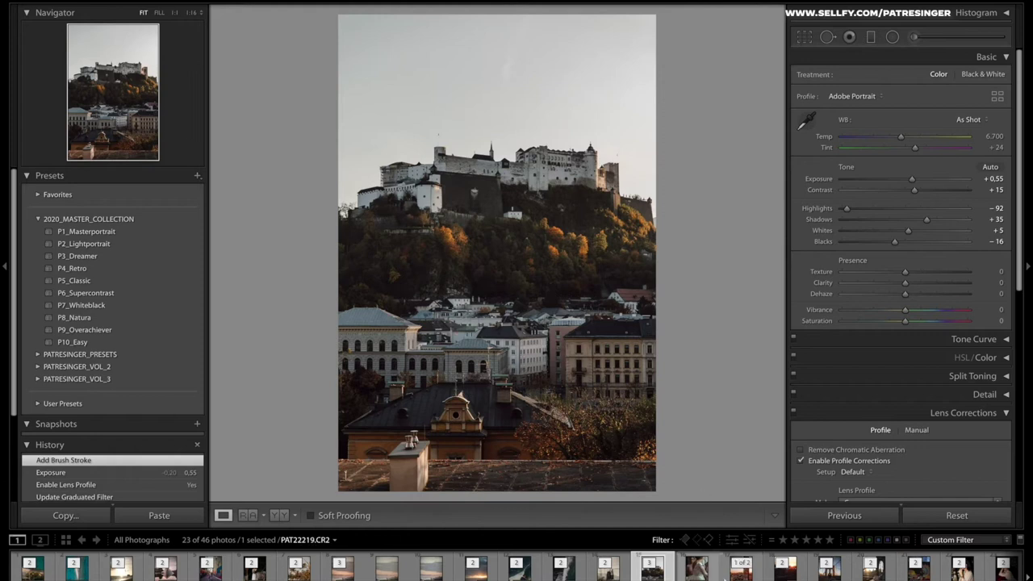
- Open the lace wedding-dress photo from the filmstrip and apply the P6_Supercontrast preset
click(697, 567)
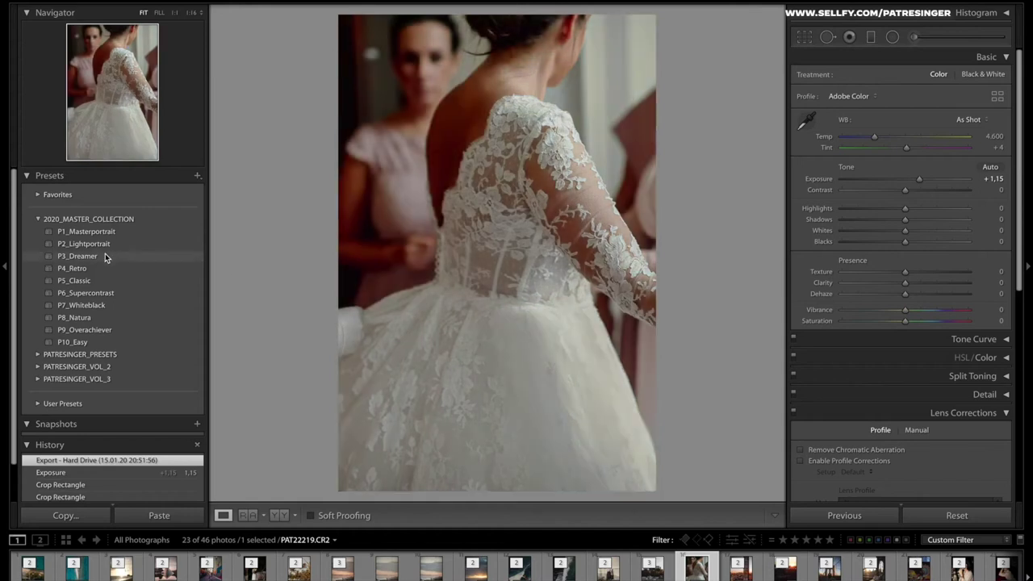
click(103, 295)
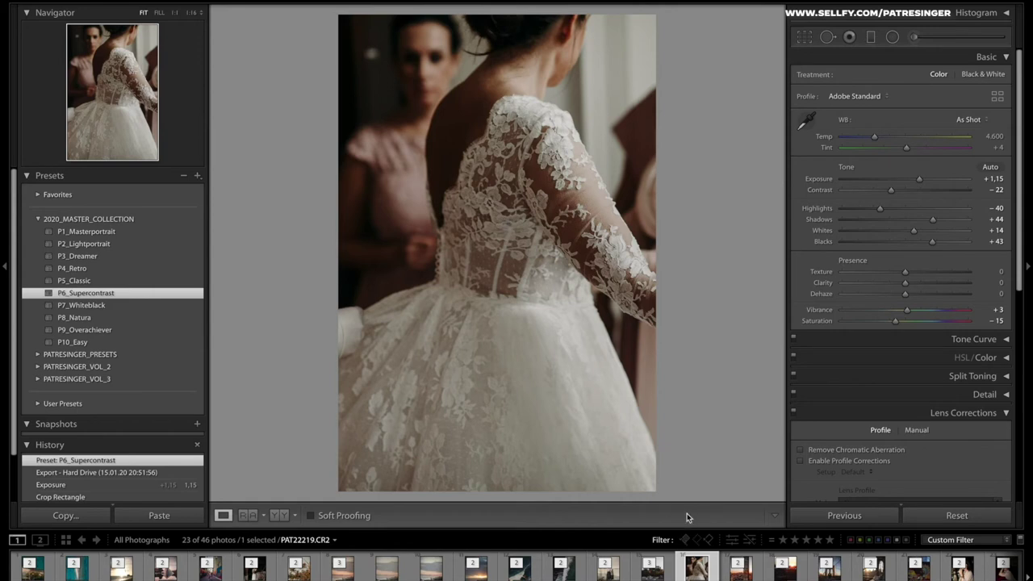
- Make a virtual copy of the wedding-dress photo, apply P7_Whiteblack, and set Exposure +1.35
right_click(712, 568)
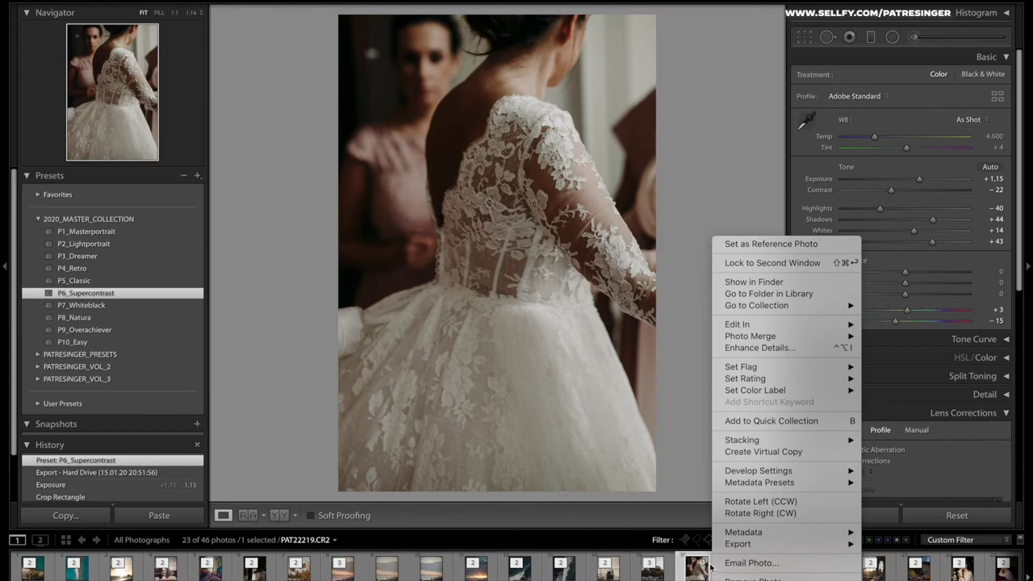
click(742, 452)
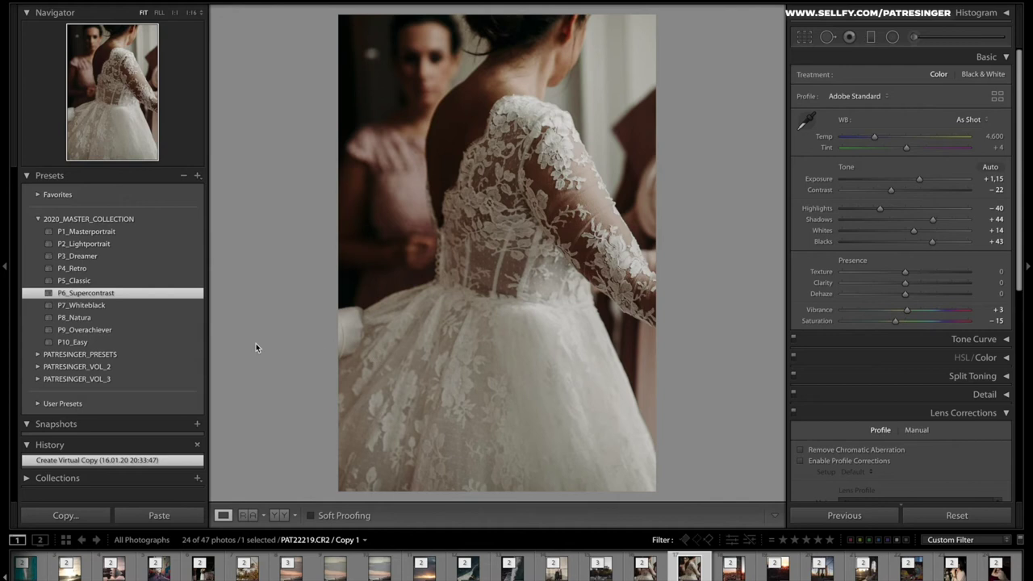
click(98, 310)
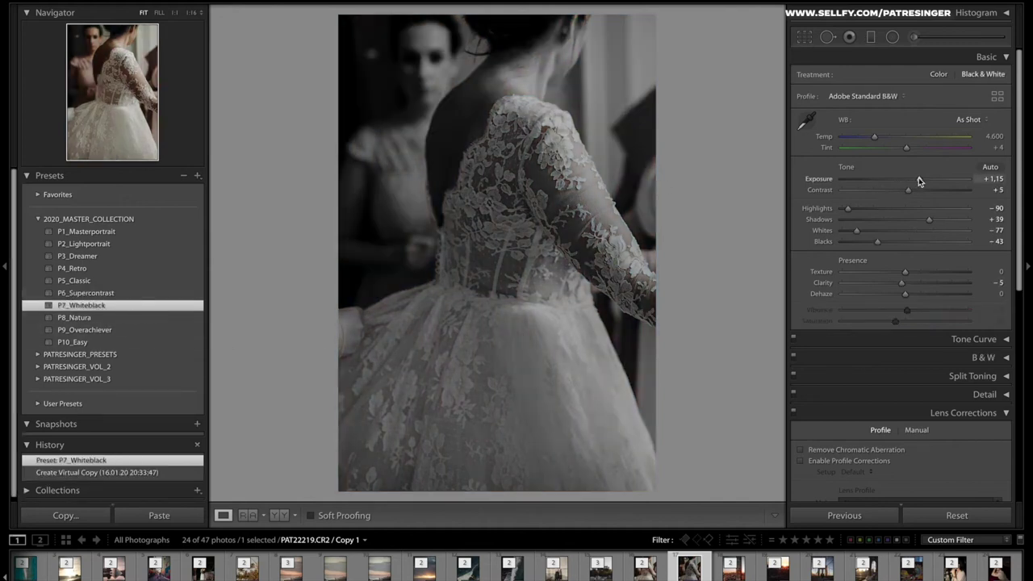
drag(919, 181, 922, 181)
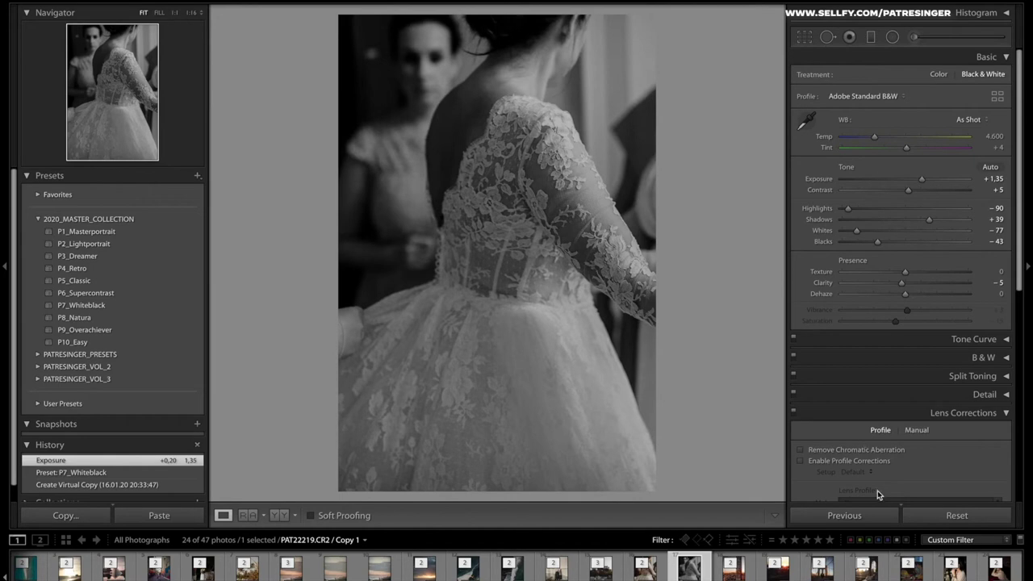
- Open the Brooklyn Bridge photo and apply the P10_Easy preset
click(822, 568)
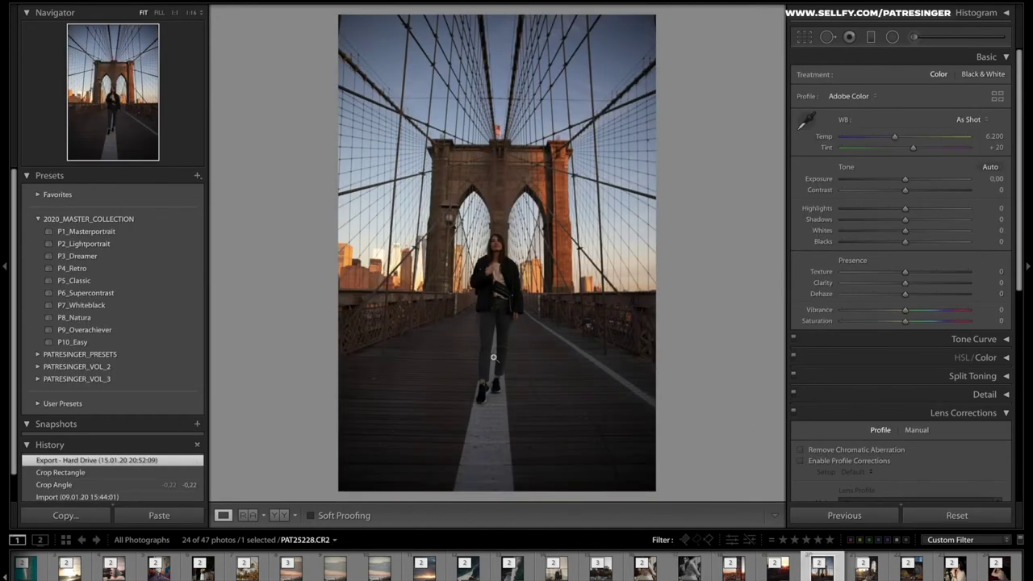
click(121, 343)
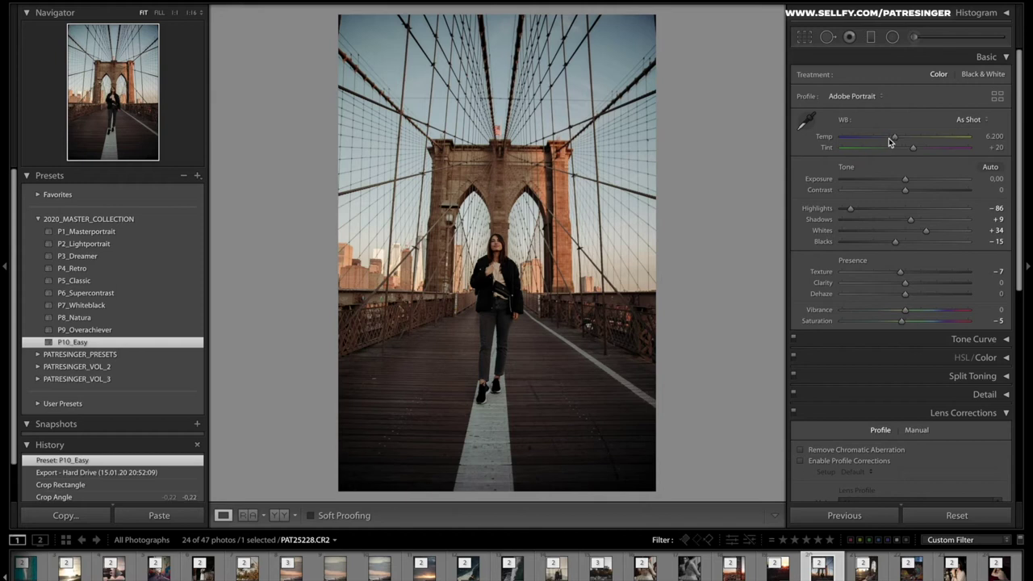
key(ctrl+z)
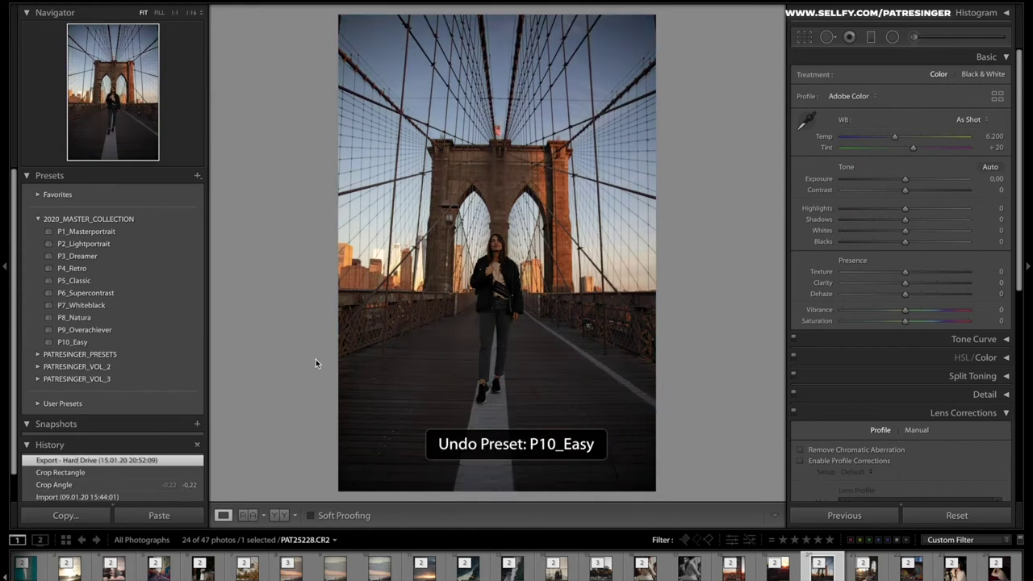
click(122, 342)
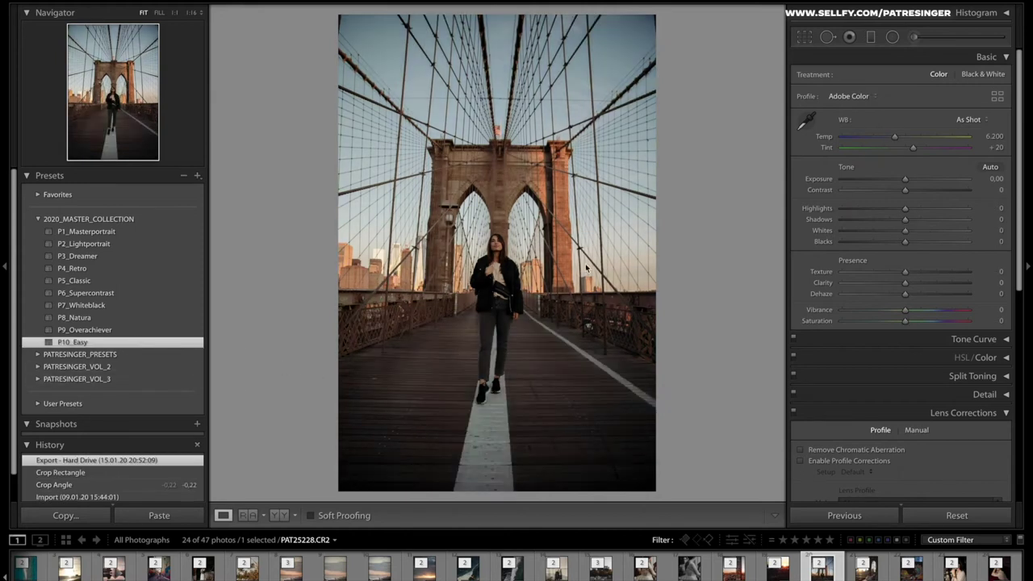
- Add a graduated filter across the photo and warm Temp to 7419
click(870, 40)
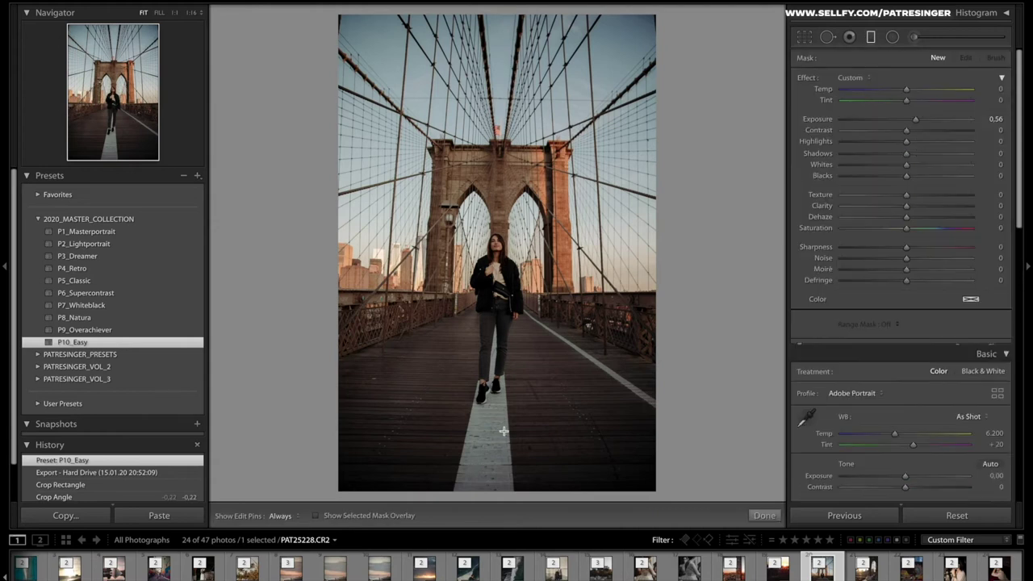
drag(500, 339, 512, 394)
click(870, 41)
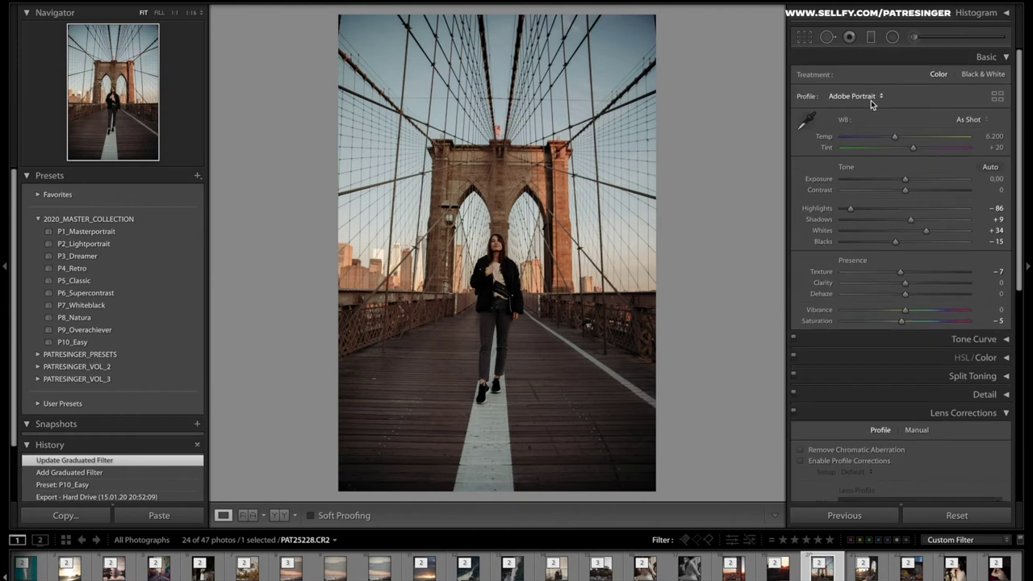
drag(895, 136, 912, 135)
- Move to the sunset bridge portrait and apply the P2_Lightportrait preset
key(Right)
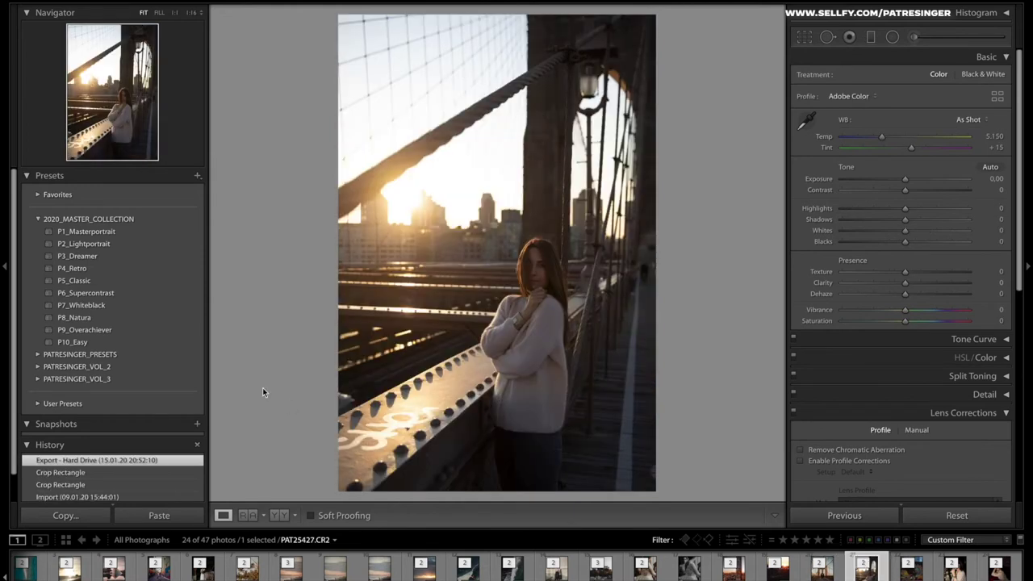
mouse_move(125, 231)
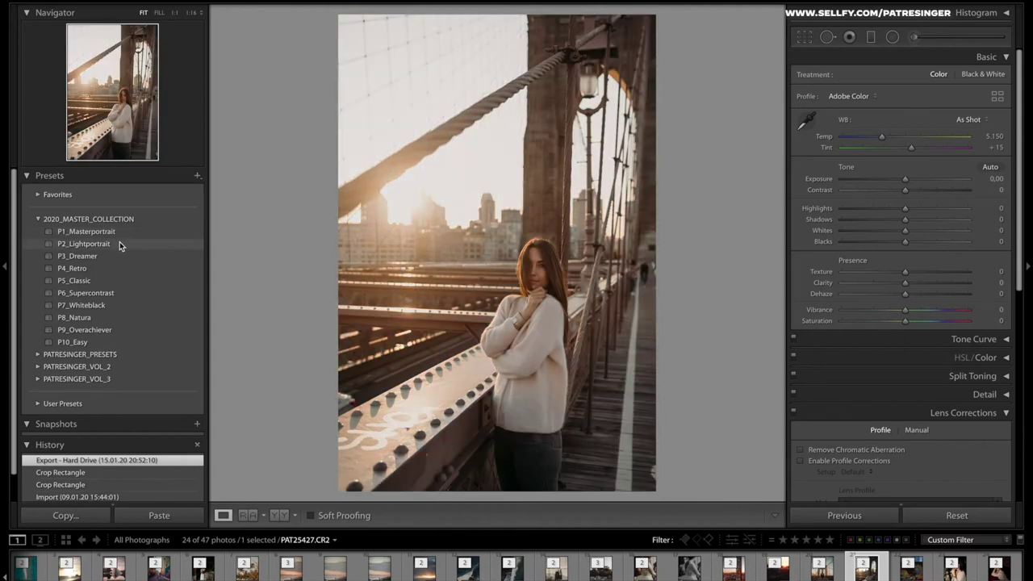
click(120, 243)
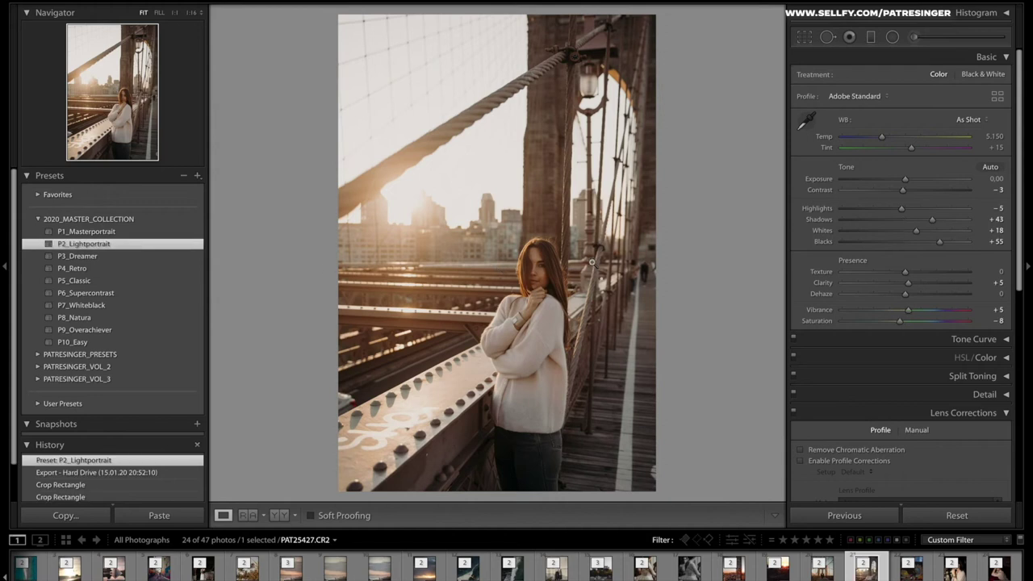
- Tighten the crop, shifting the photo slightly within the frame
key(r)
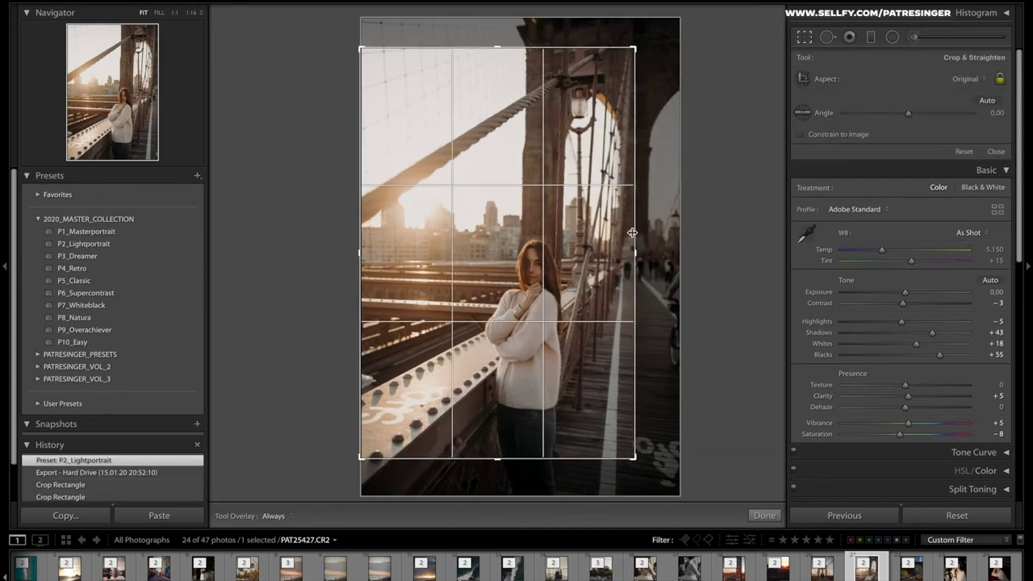
drag(578, 307, 570, 307)
key(r)
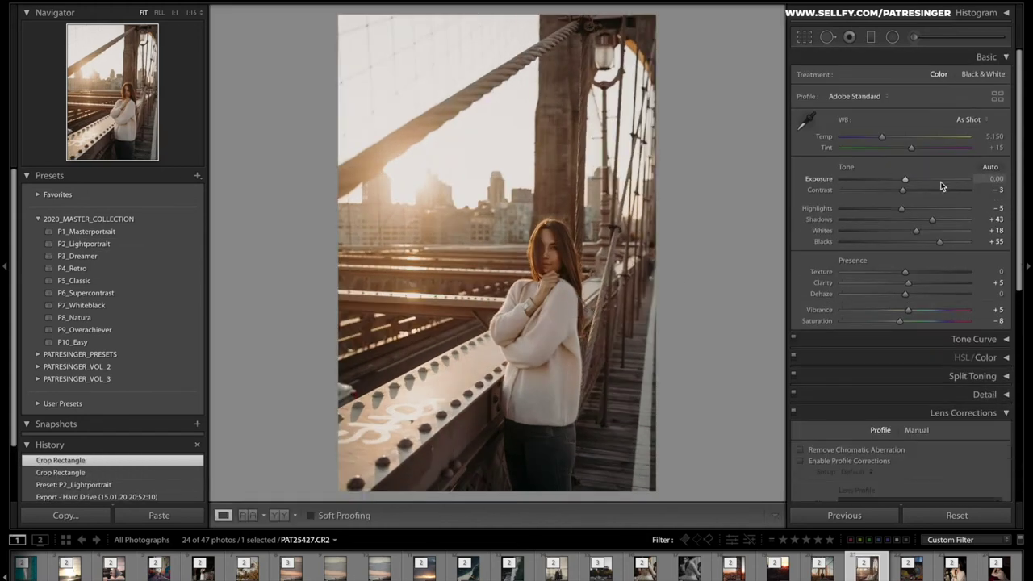
- Set Highlights −80, Dehaze +7, Contrast +1 and Blacks +50
drag(902, 208, 864, 210)
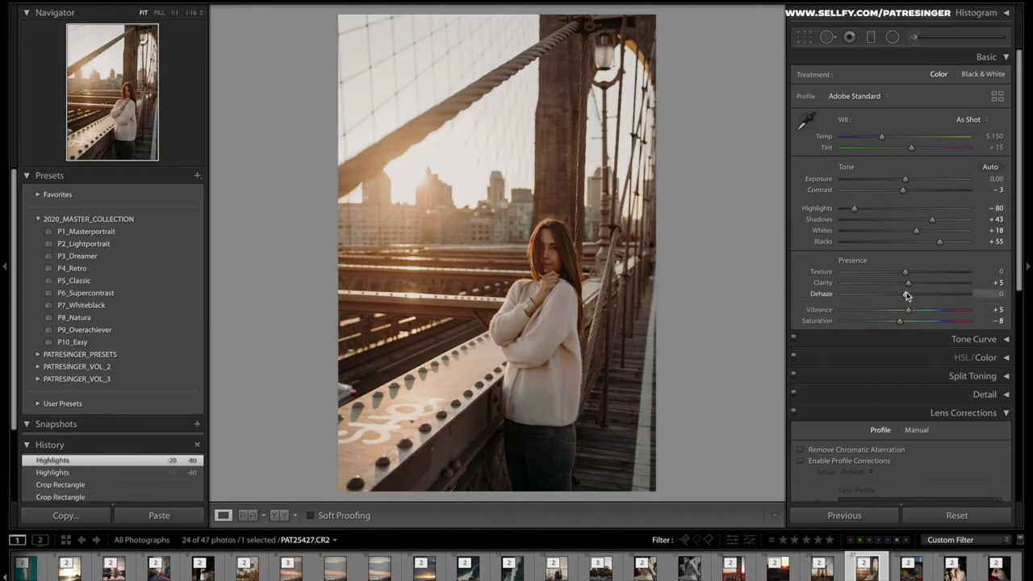
drag(906, 294, 911, 297)
drag(903, 190, 905, 190)
drag(935, 243, 933, 243)
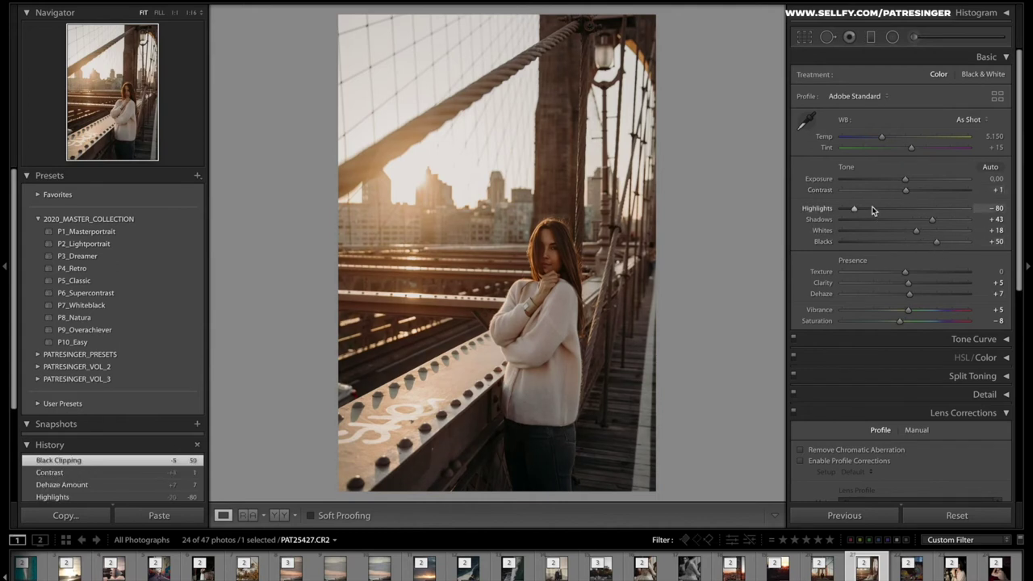
- Draw a radial filter over the sun and skyline, moved down onto the sun
click(893, 38)
drag(380, 147, 488, 261)
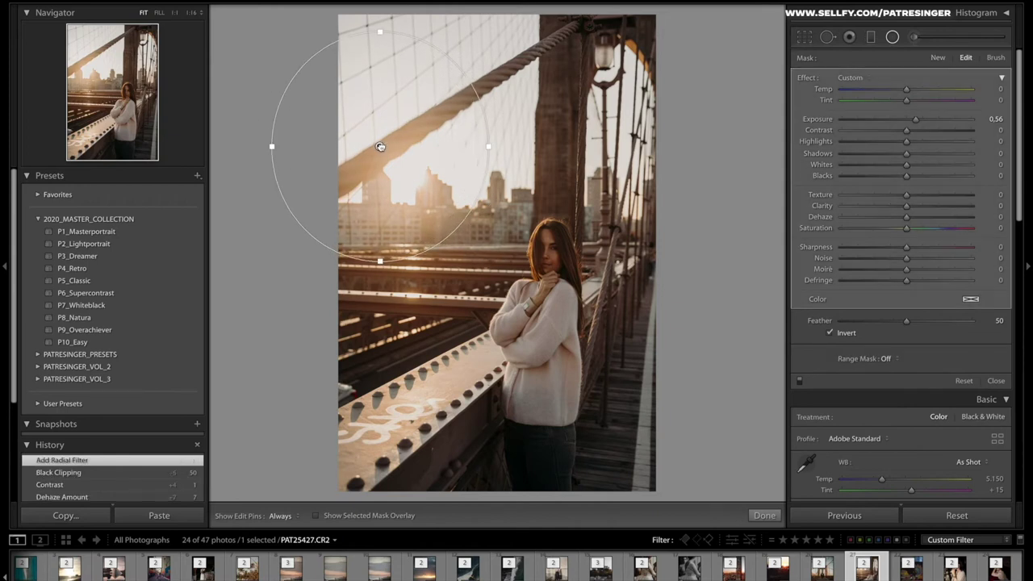
drag(390, 134, 422, 163)
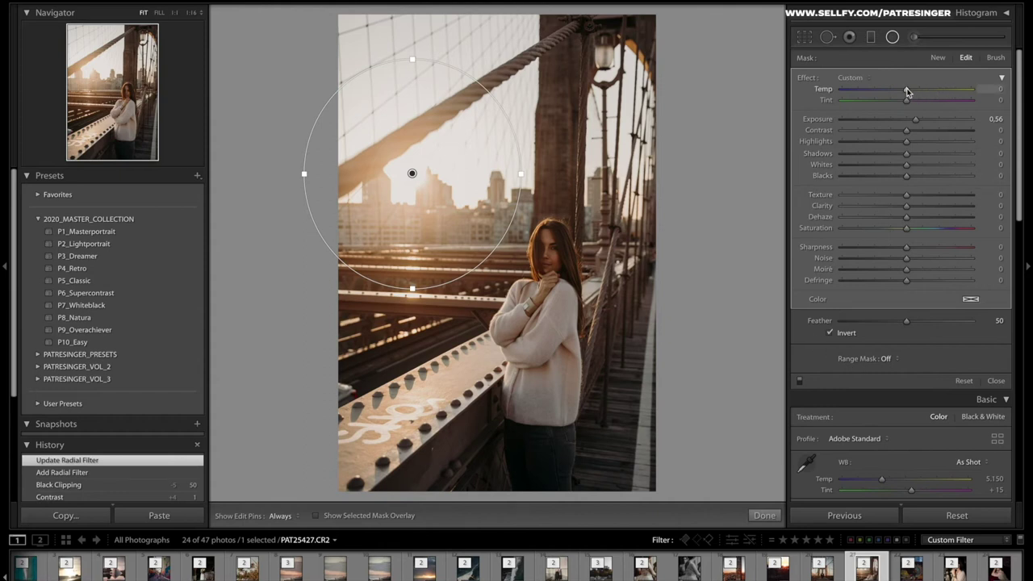
- Tune the radial filter to Temp 34, Dehaze 20, Blacks −23, compare it, and close
drag(908, 89, 944, 91)
drag(907, 217, 922, 219)
drag(907, 175, 892, 176)
drag(943, 90, 927, 90)
drag(421, 175, 434, 181)
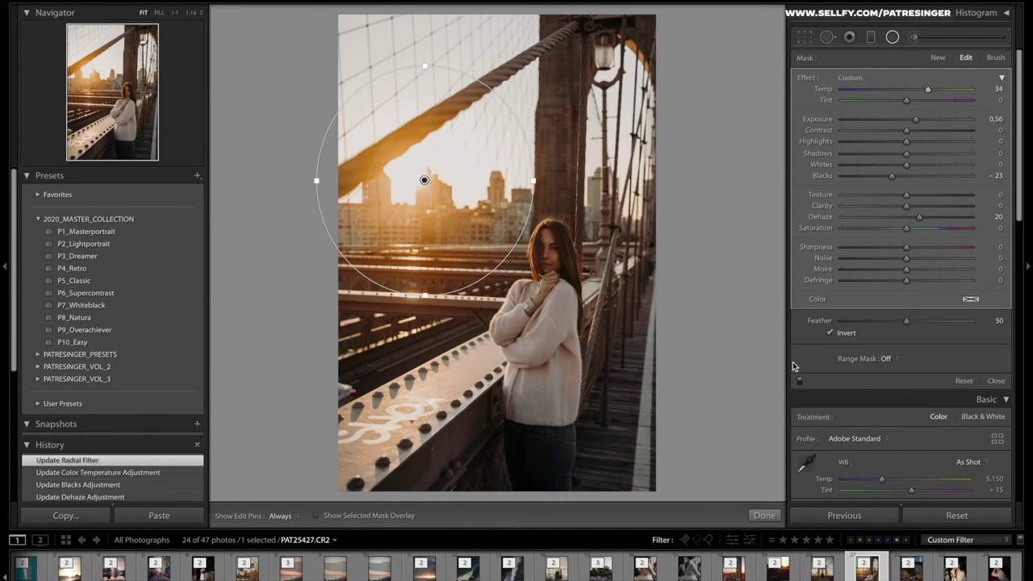
click(800, 382)
click(800, 382)
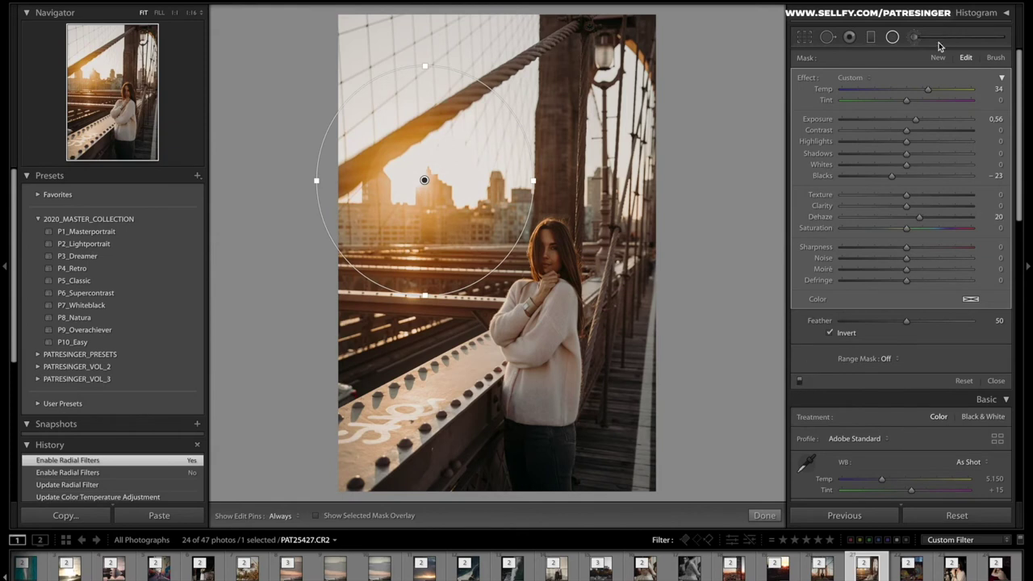
click(892, 36)
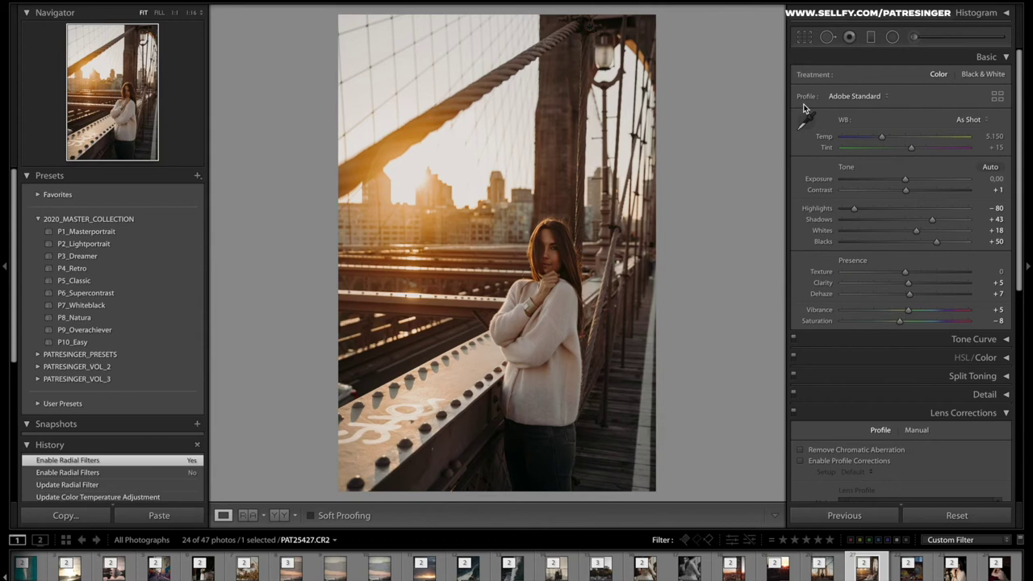
- Move to the mural photo, apply P4_Retro, and raise Exposure to +1.25
key(Right)
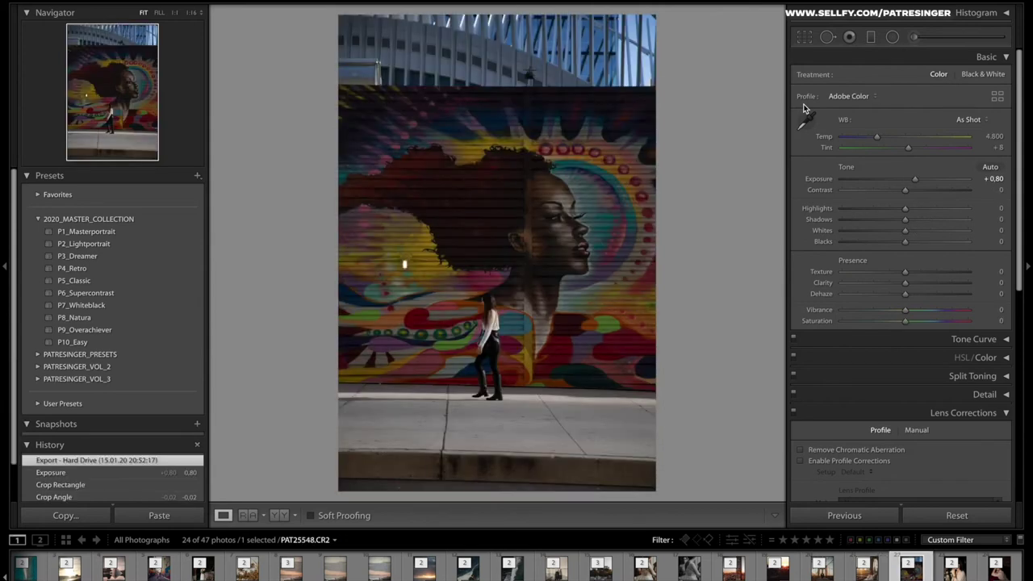
click(114, 269)
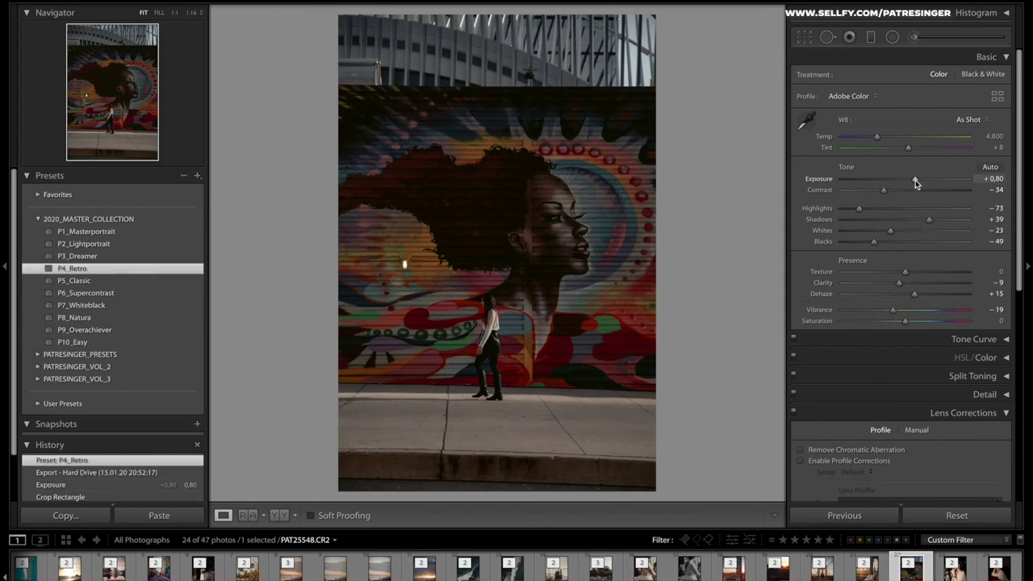
drag(917, 184, 921, 181)
- Trim the mural photo's top and straighten it, then open the next portrait
key(r)
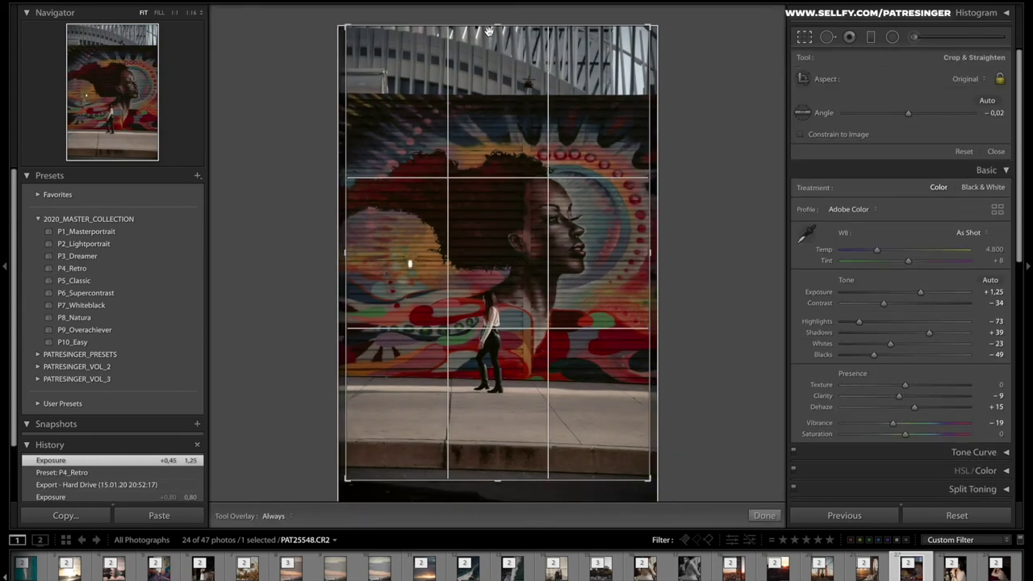
drag(488, 31, 495, 70)
key(Return)
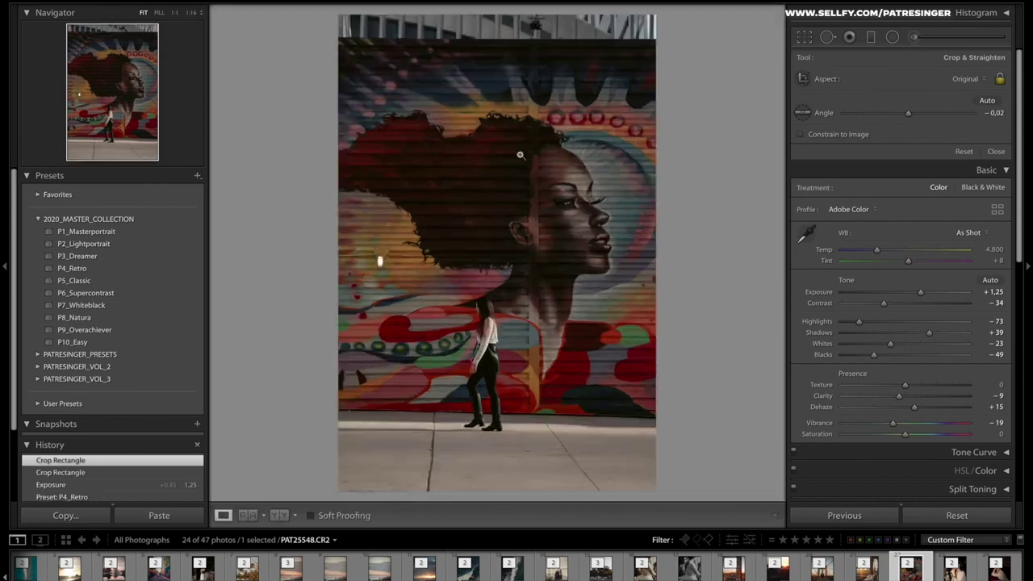
key(r)
drag(670, 243, 670, 266)
key(Return)
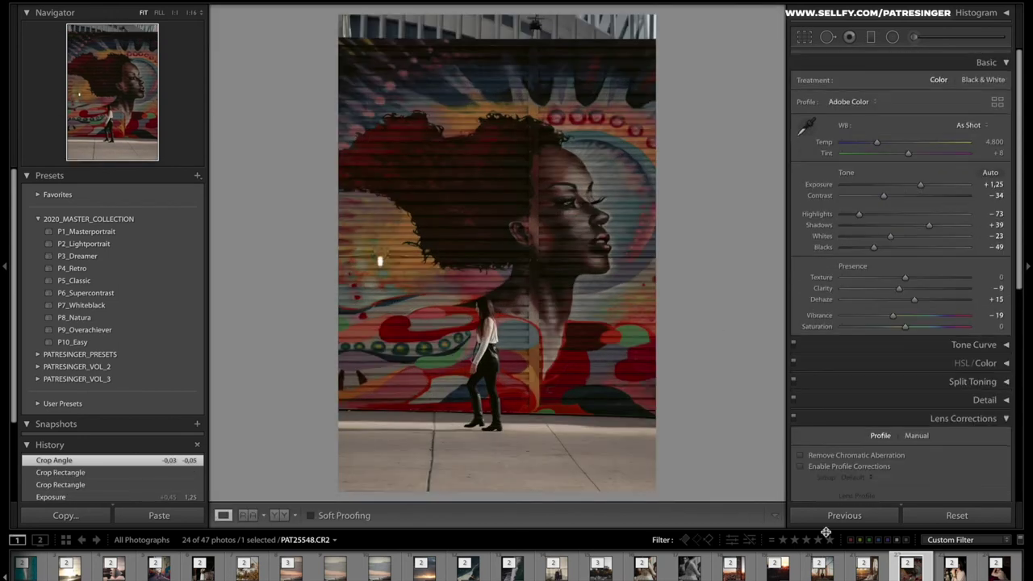
click(955, 567)
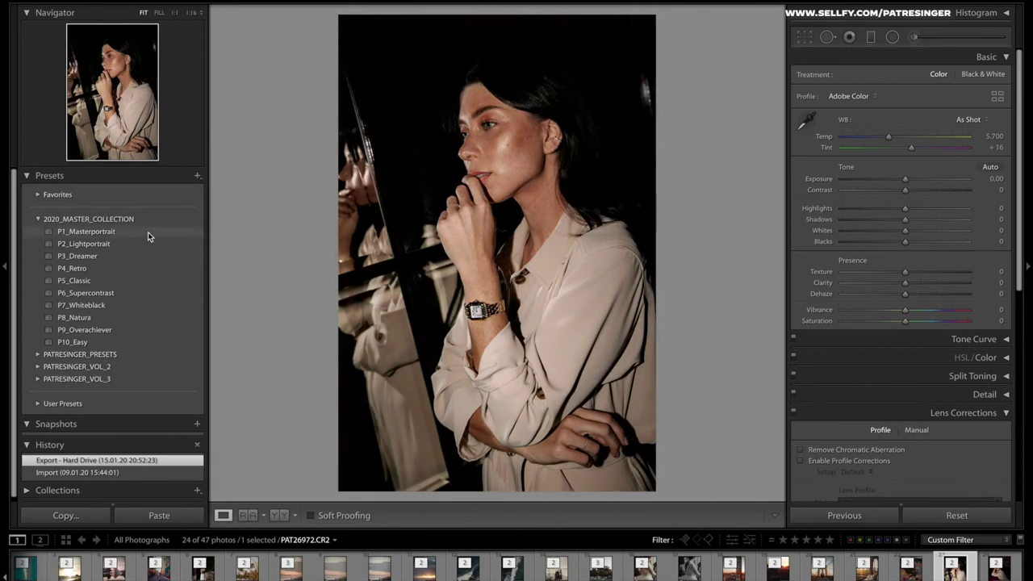
- Apply P1_Masterportrait, try a Shadows nudge, then return to the plain preset step in History
click(148, 231)
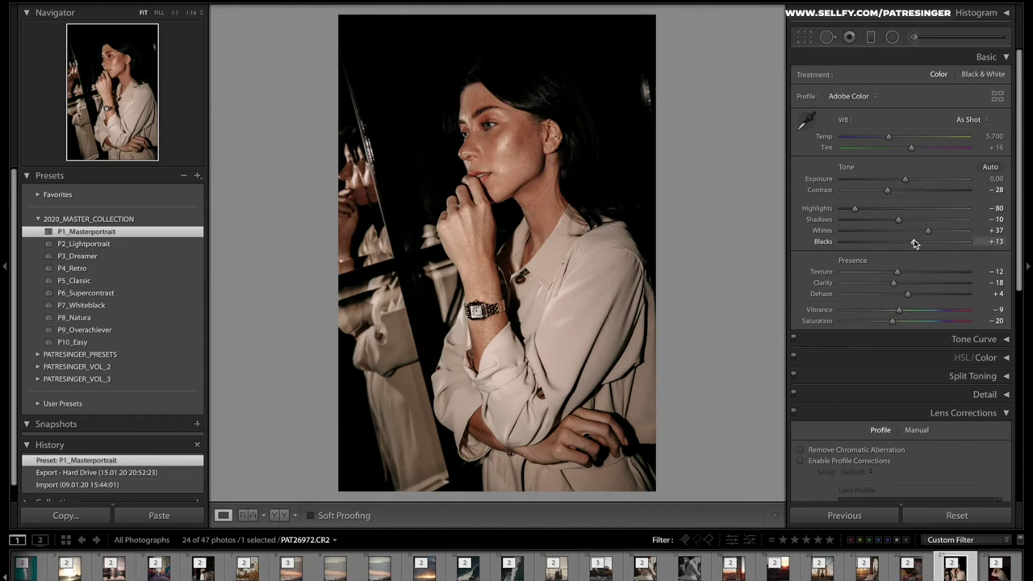
drag(897, 218, 898, 219)
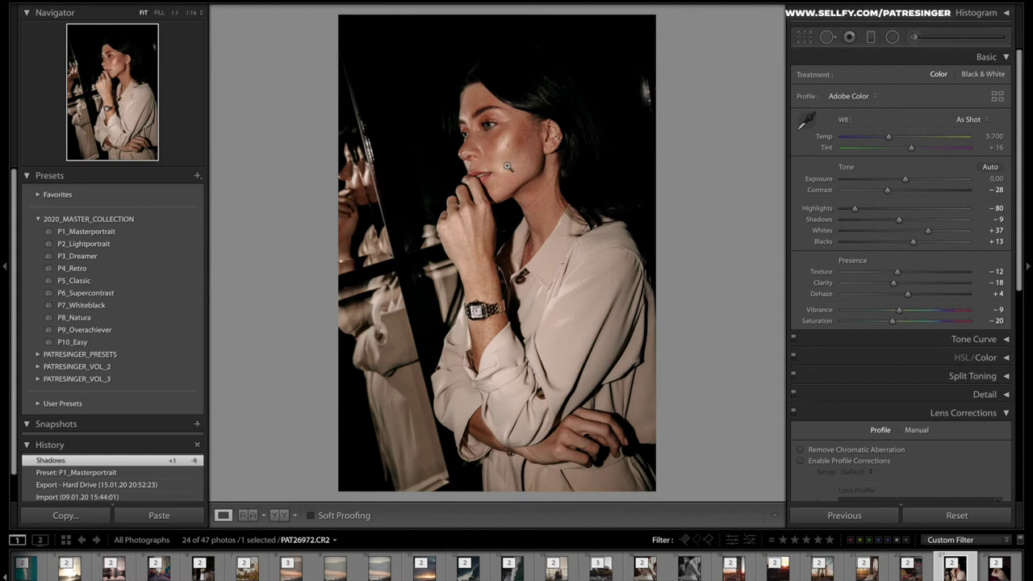
click(116, 473)
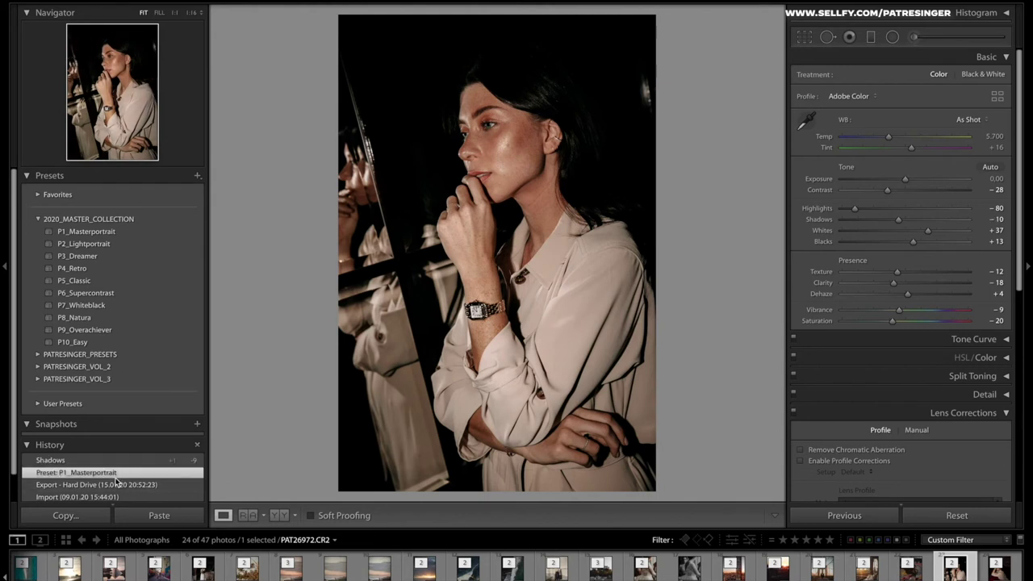
click(116, 484)
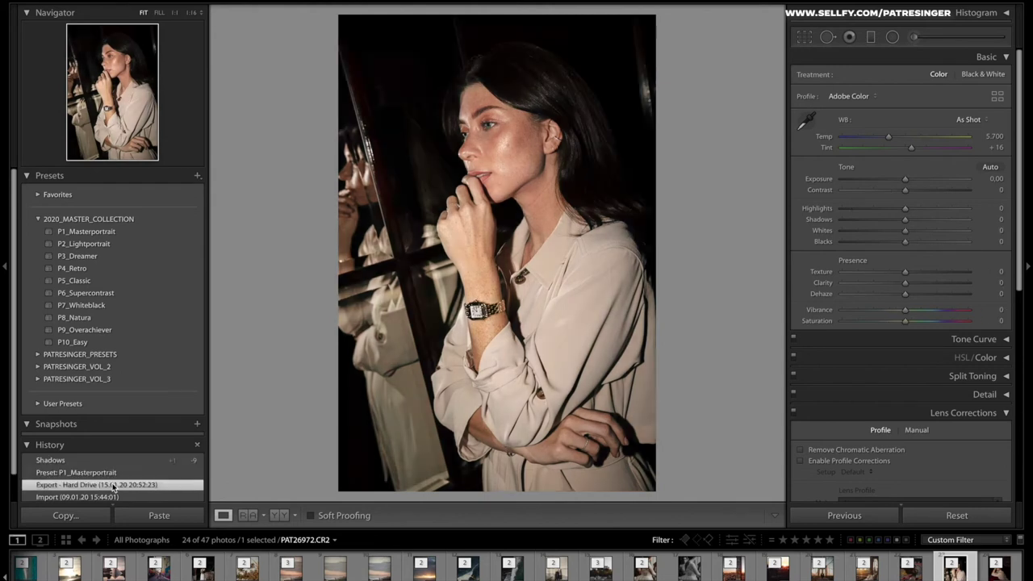
click(113, 473)
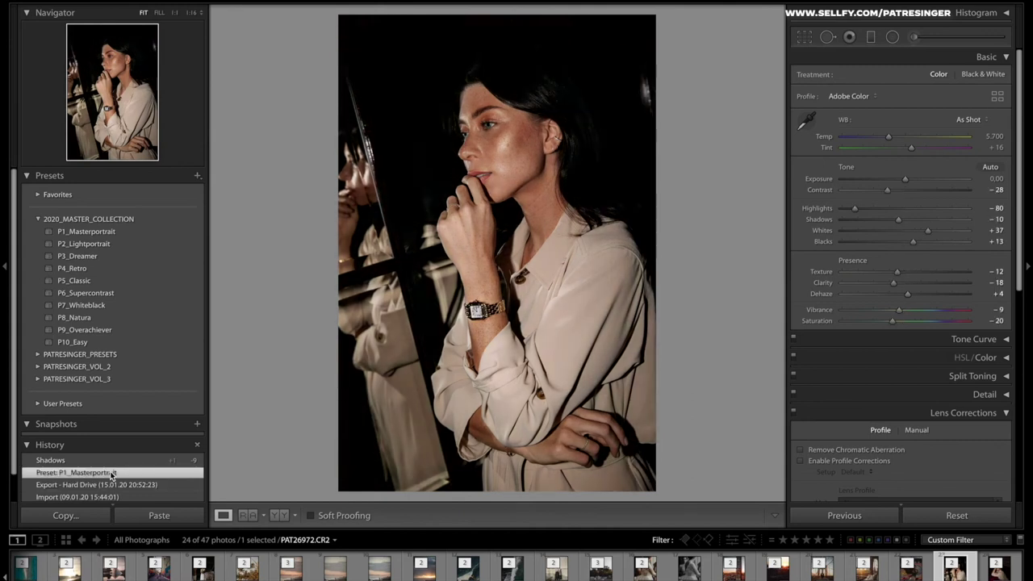
- Open the red velvet portrait, try P1_Masterportrait at about +1.40 exposure, then revert
key(Right)
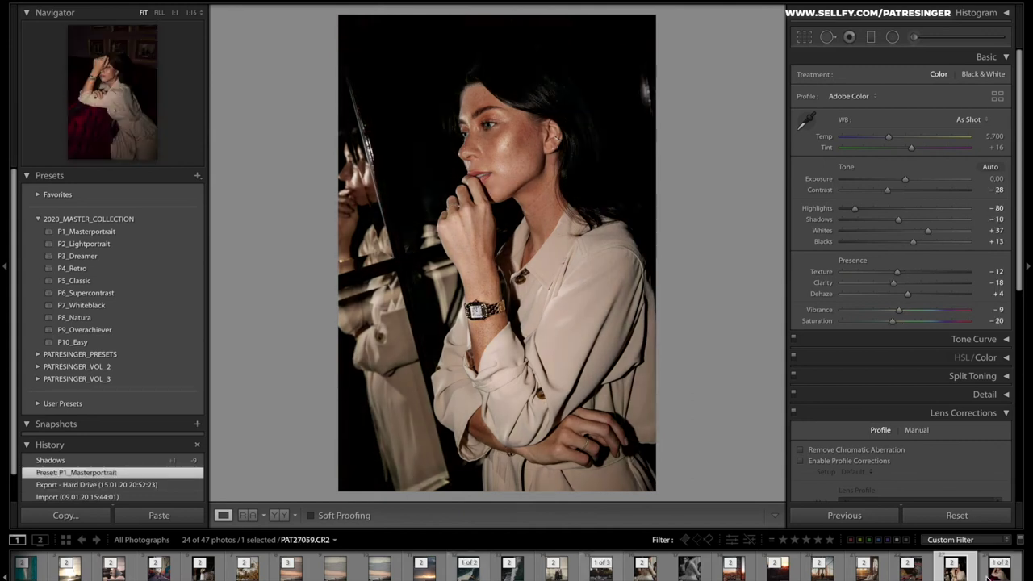
key(Right)
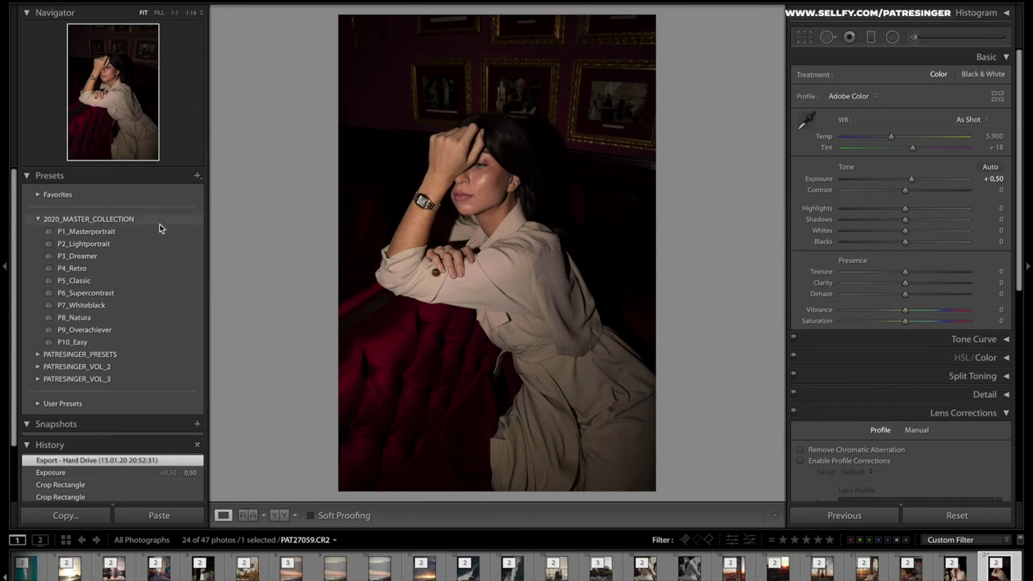
click(127, 233)
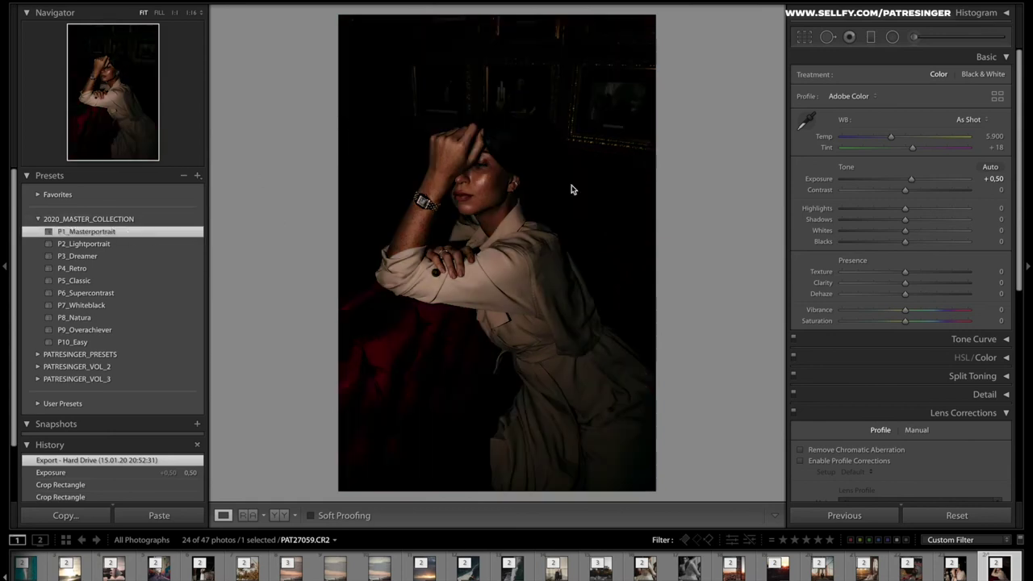
drag(912, 179, 924, 178)
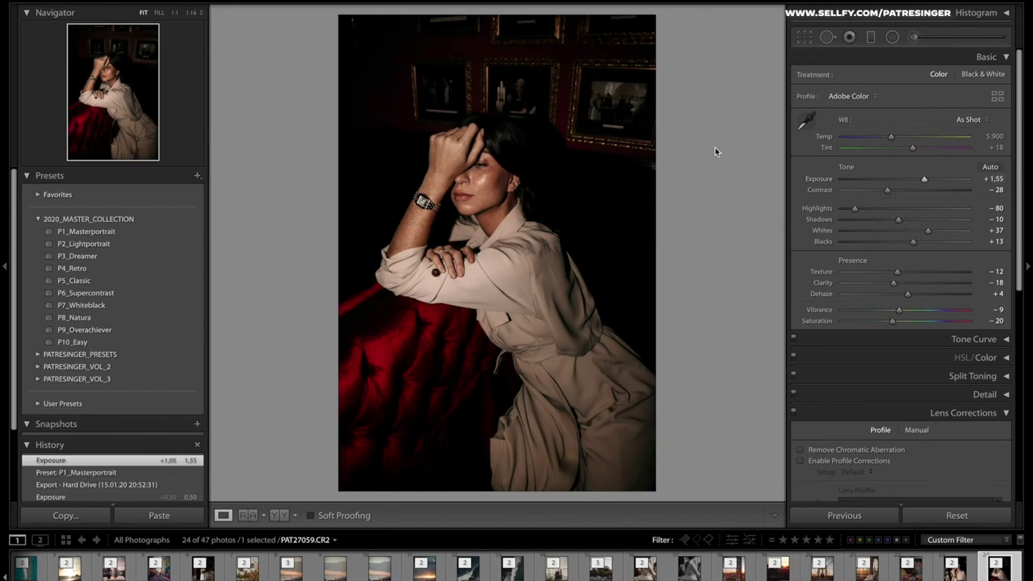
scroll(89, 494, down, 1)
click(94, 479)
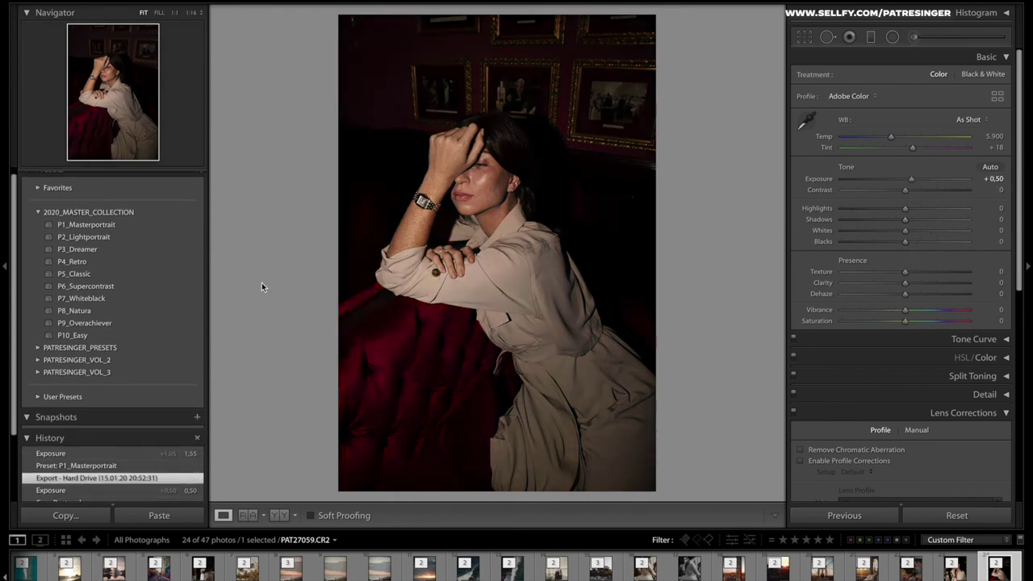
- Try P2_Lightportrait with Temp near 5,400 and an exposure tweak, undoing each change
click(144, 237)
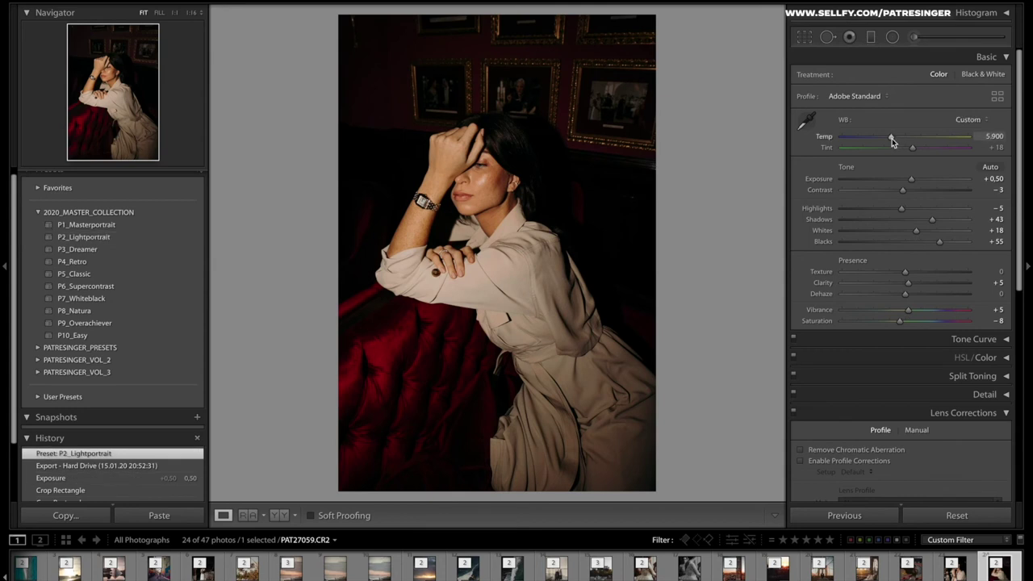
drag(891, 139, 885, 143)
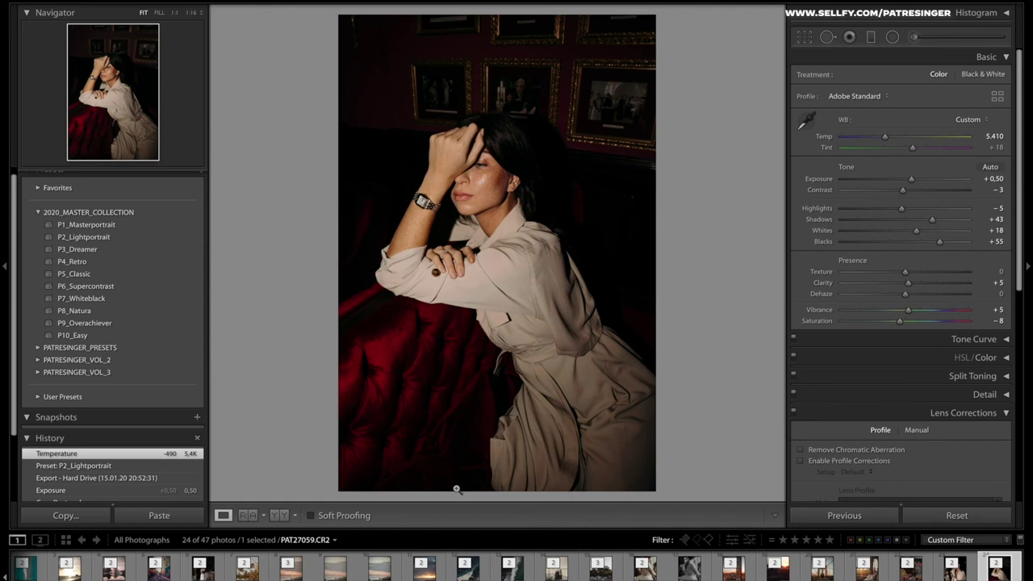
key(ctrl+z)
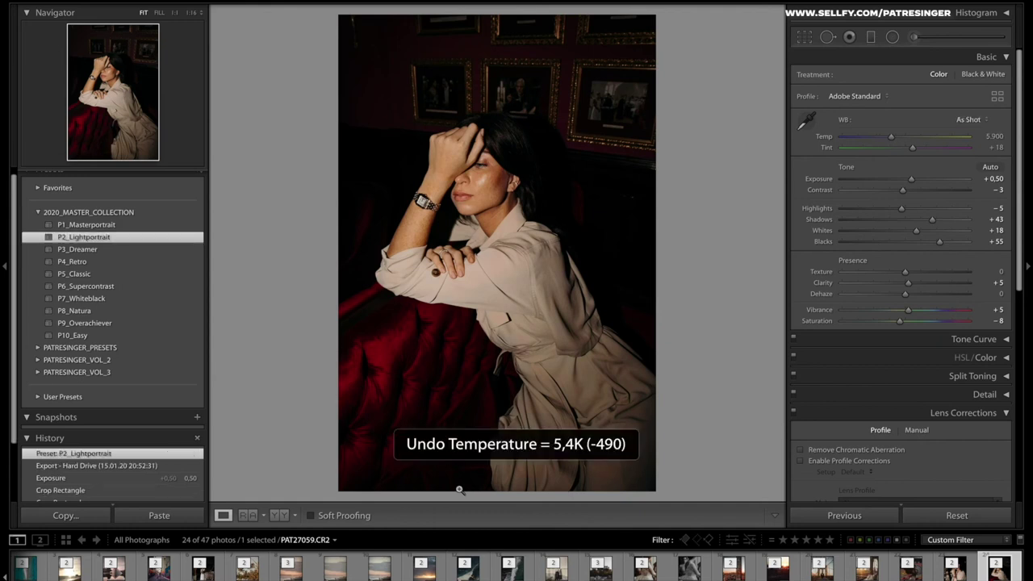
key(ctrl+z)
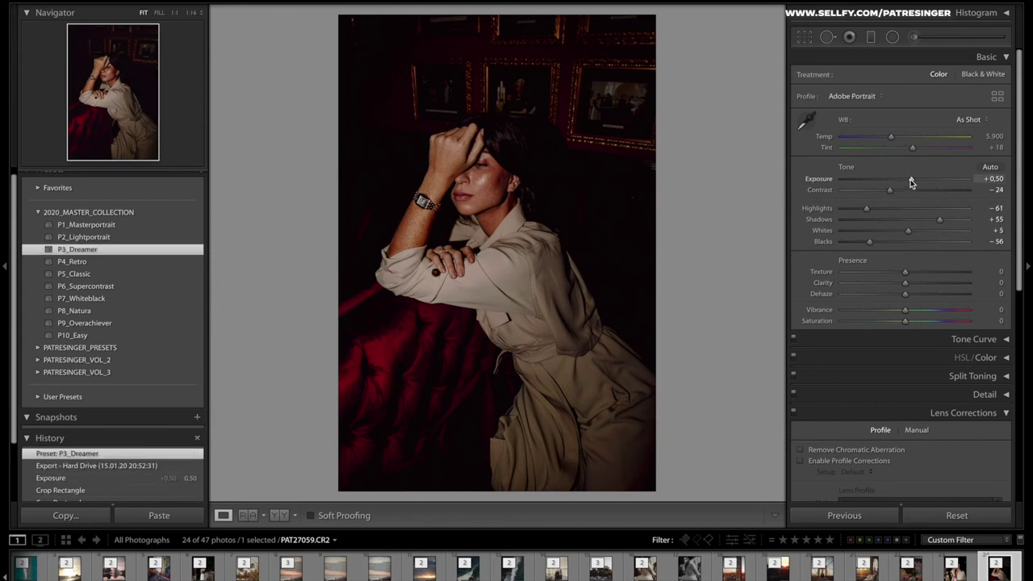
mouse_move(911, 184)
mouse_down()
mouse_move(870, 208)
mouse_move(919, 178)
mouse_up()
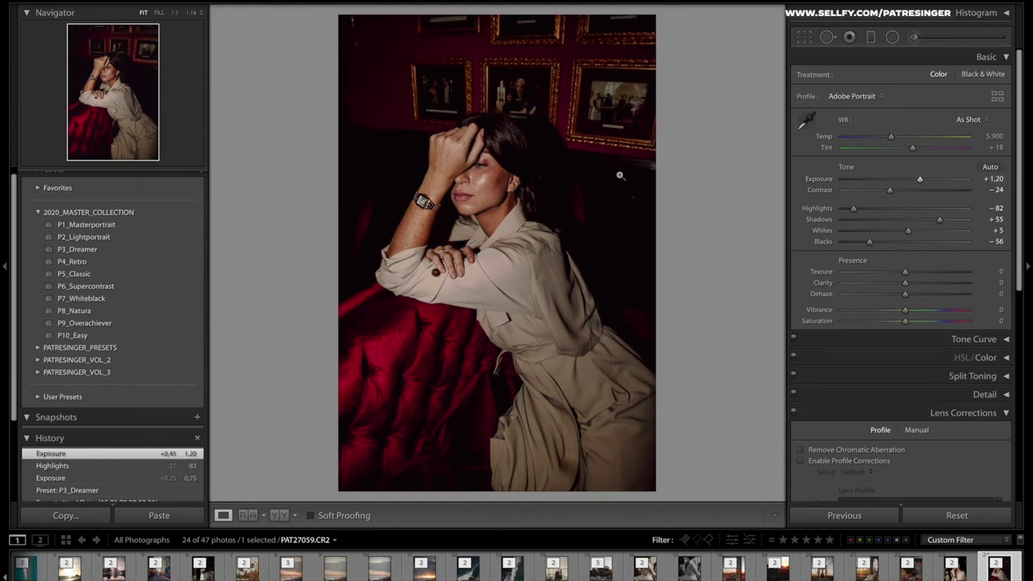
key(ctrl+z)
key(ctrl+z)
key(ctrl+z)
key(ctrl+z)
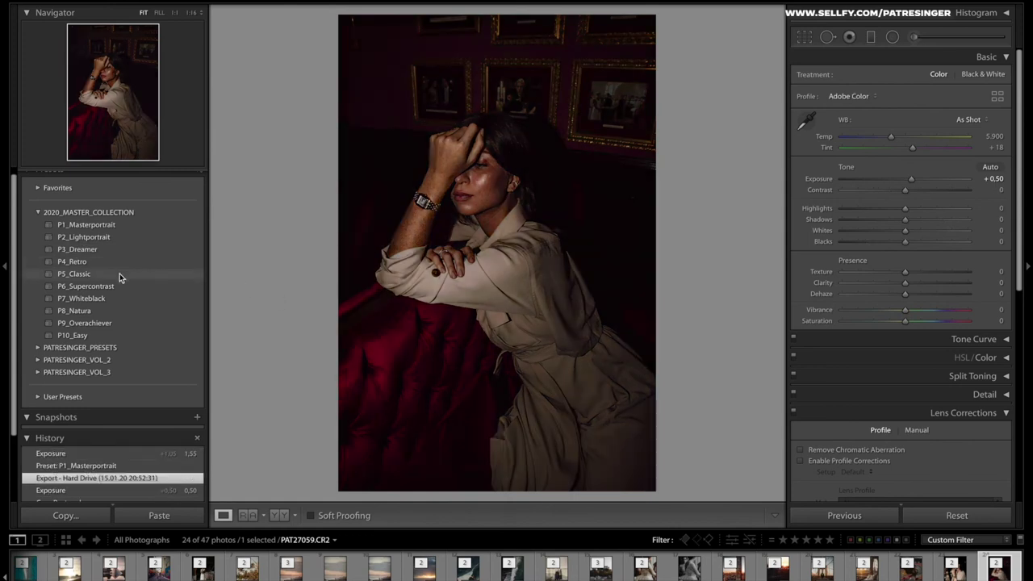
- Try P10_Easy with +0.75 exposure and 6,460 white balance, then revert the portrait to its original
click(106, 336)
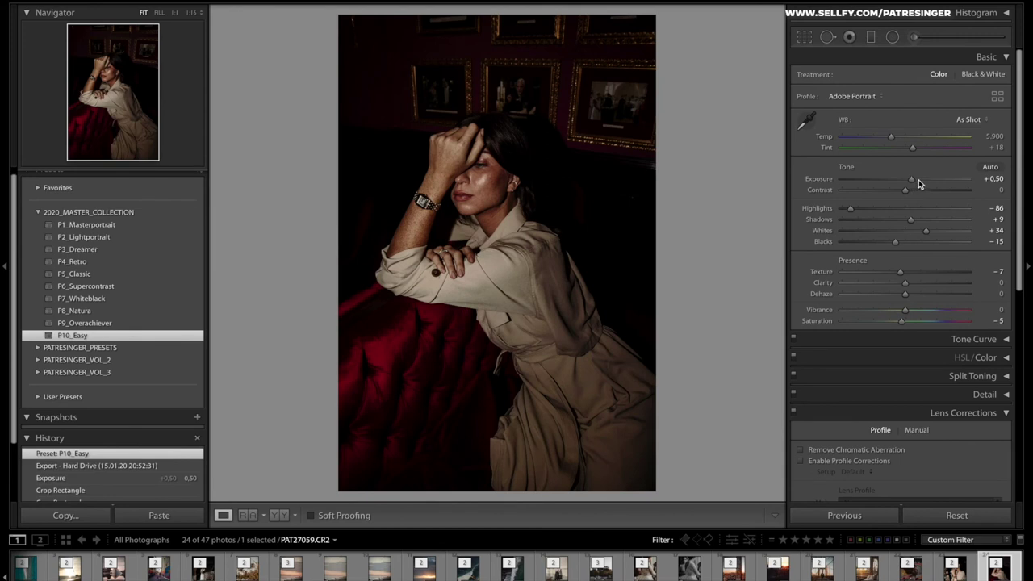
drag(912, 179, 916, 179)
drag(895, 138, 899, 136)
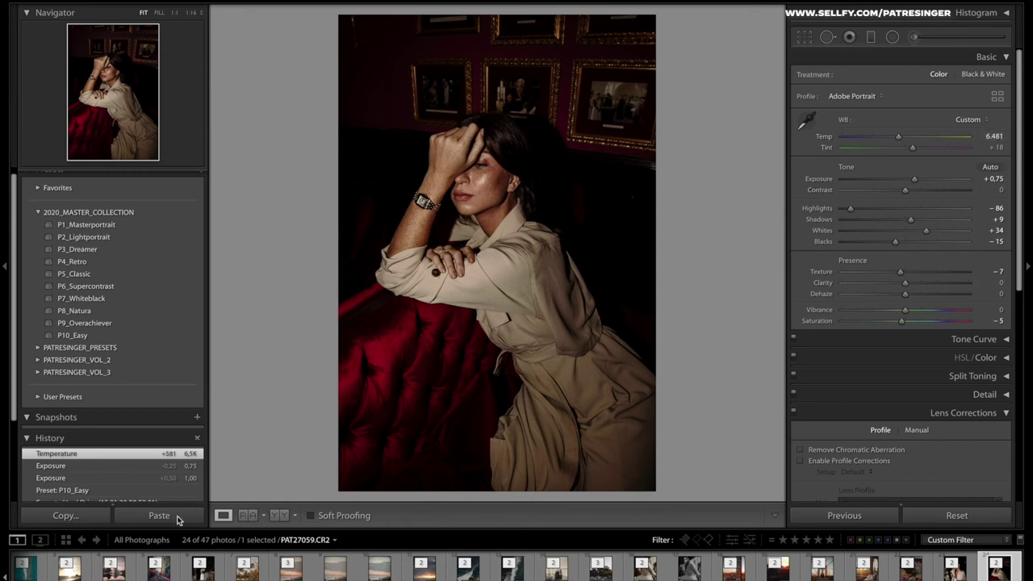
scroll(97, 486, down, 1)
click(97, 494)
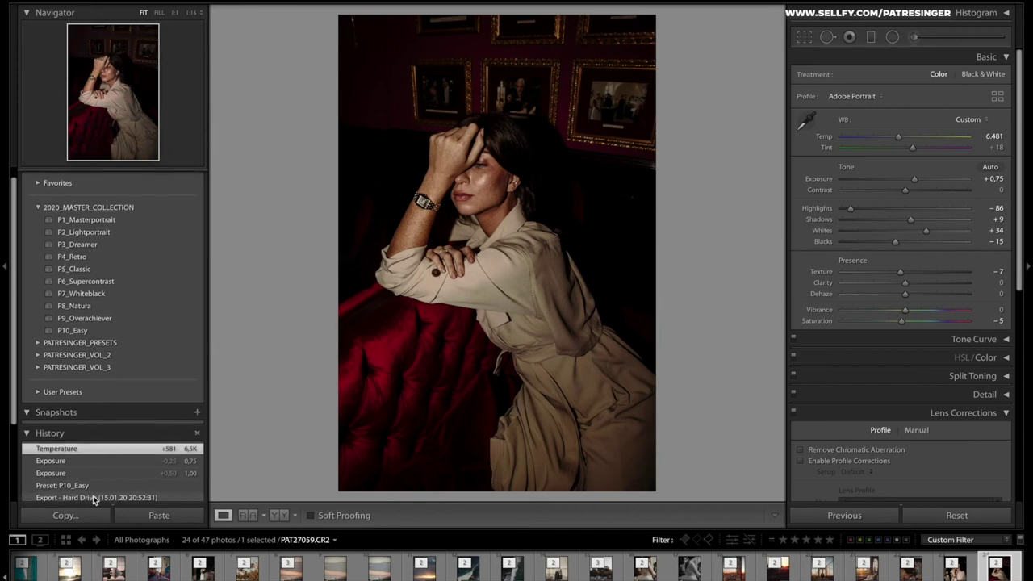
- Apply P7_Whiteblack, set Exposure to +1.65, and shift the portrait within a tighter crop
click(111, 291)
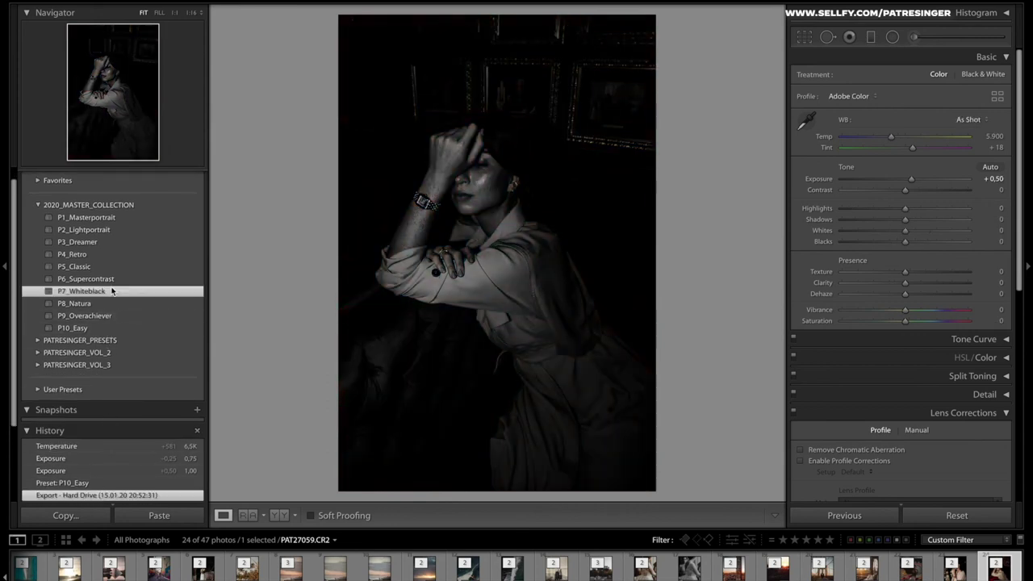
drag(908, 179, 926, 181)
key(r)
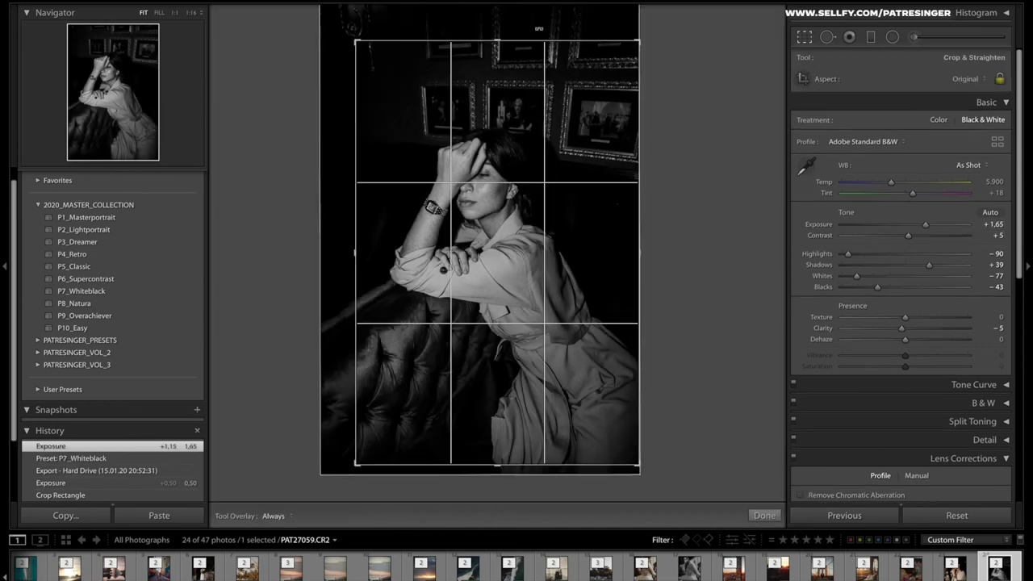
drag(503, 41, 502, 79)
key(Return)
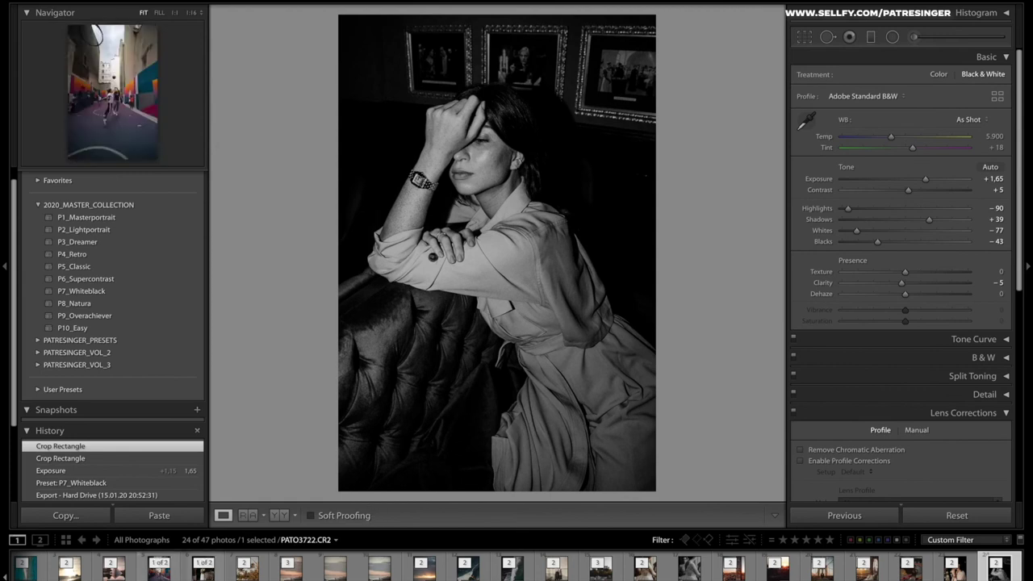
- Open the basketball photo and try P1_Masterportrait with a graduated filter, then undo both
click(203, 565)
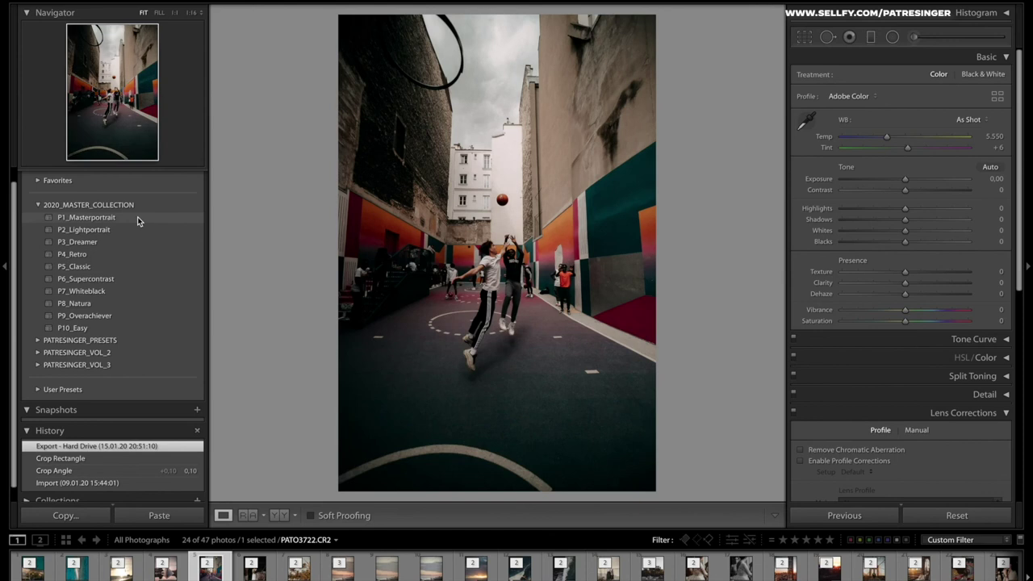
click(137, 218)
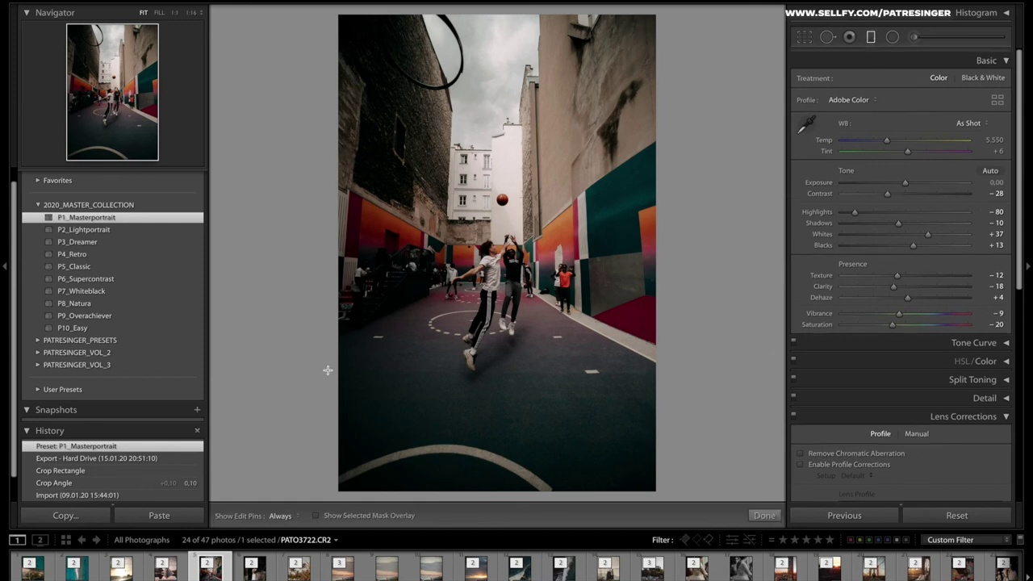
click(872, 37)
drag(328, 369, 673, 272)
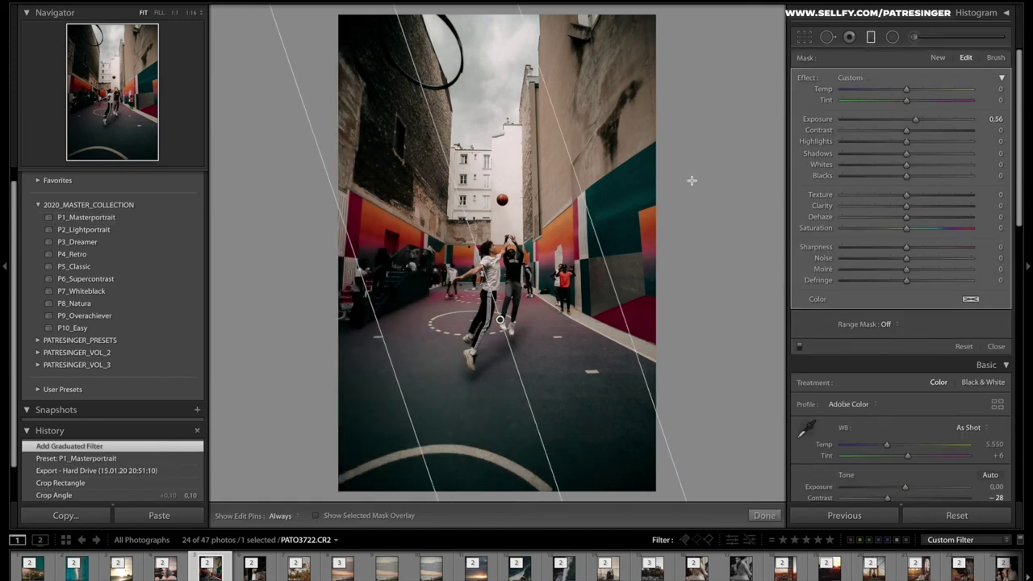
click(872, 37)
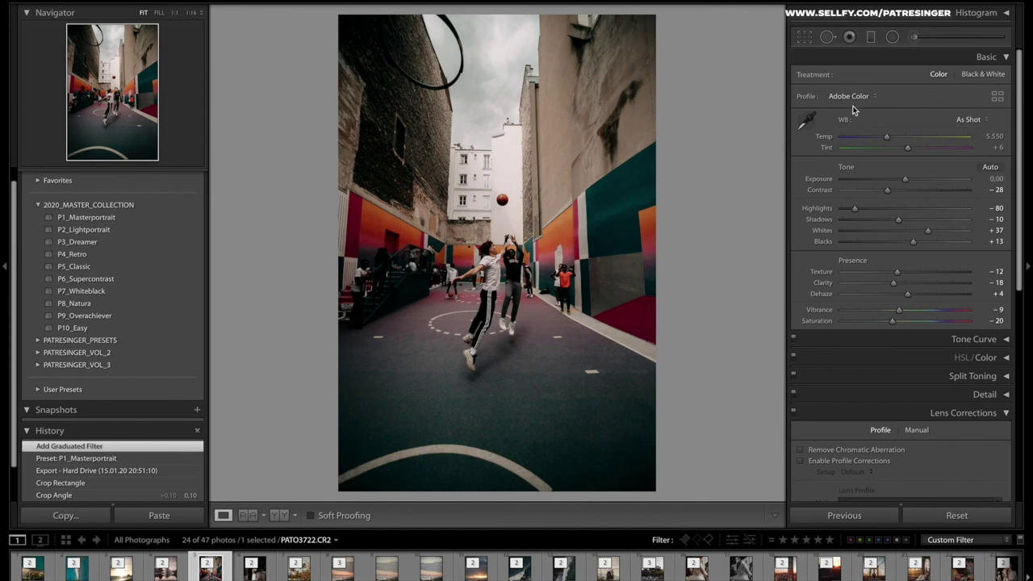
key(ctrl+z)
key(ctrl+z)
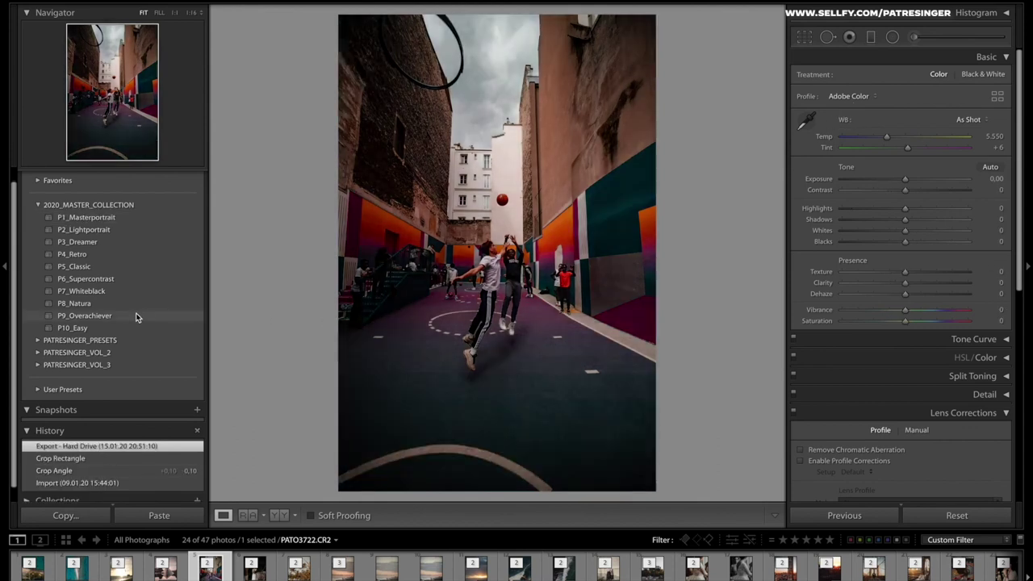
- Try P9_Overachiever with +0.65 exposure and -11 saturation, then undo all of it
click(135, 315)
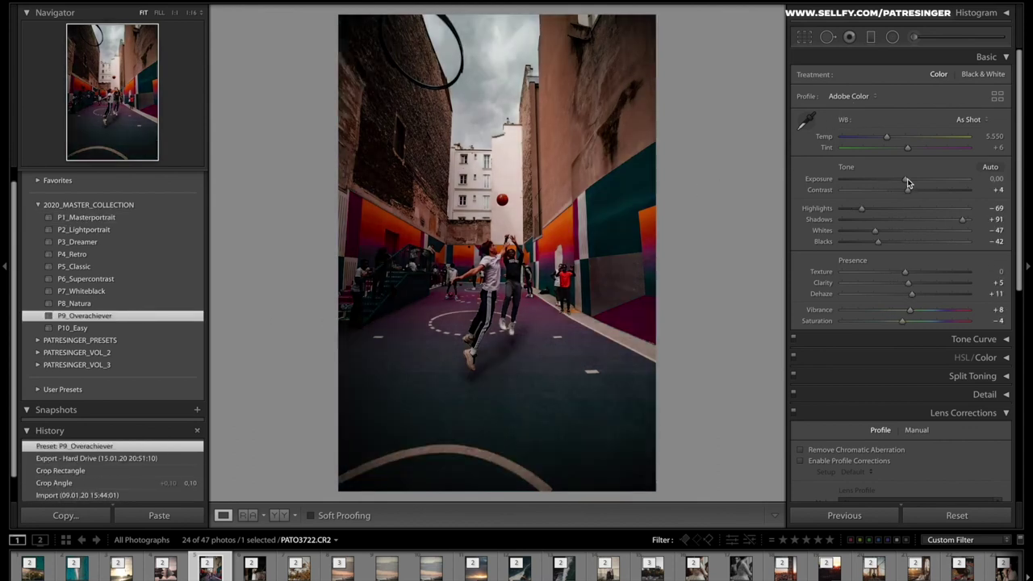
drag(906, 183, 914, 182)
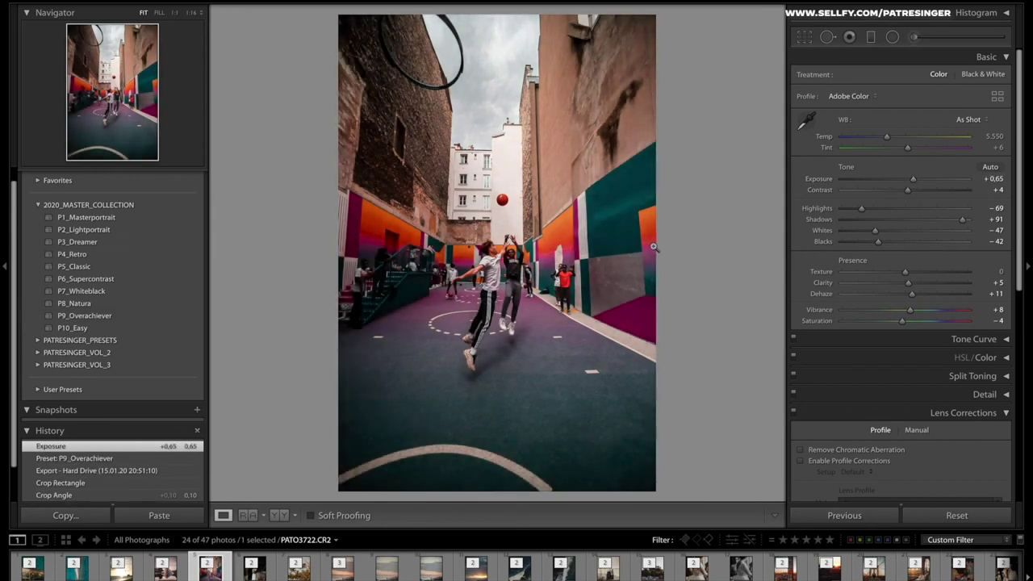
drag(902, 320, 898, 324)
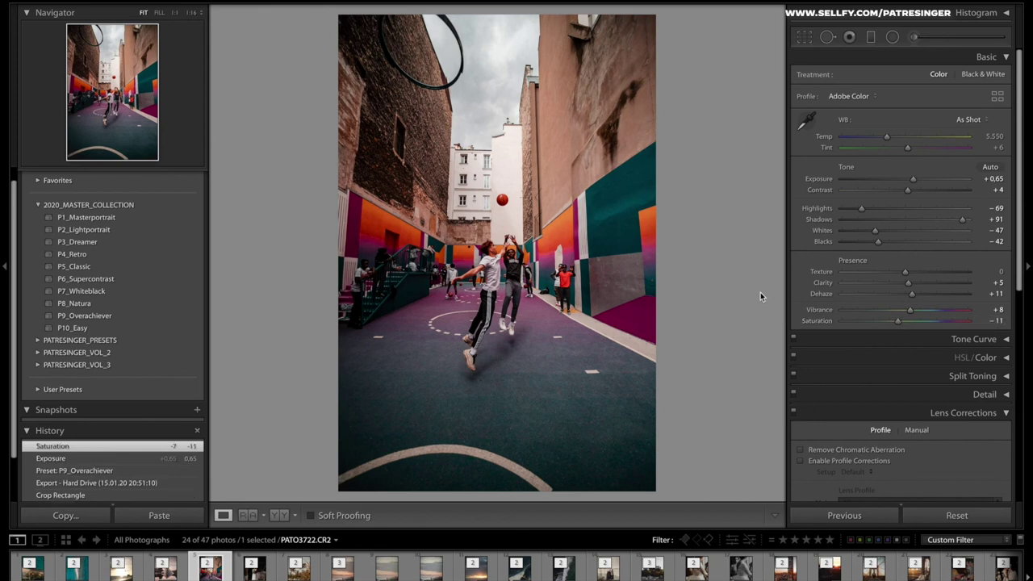
key(ctrl+z)
key(ctrl+z)
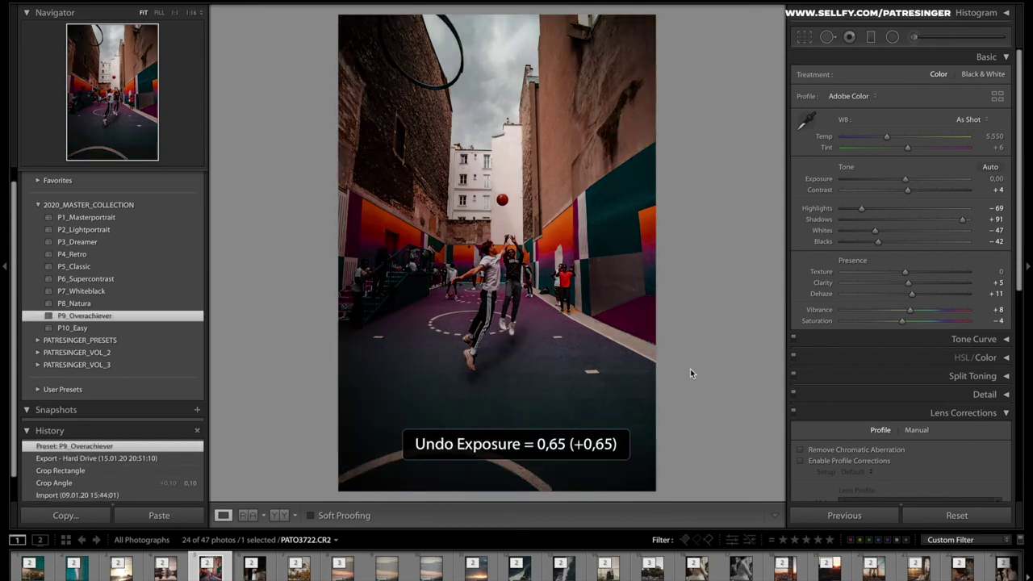
key(ctrl+z)
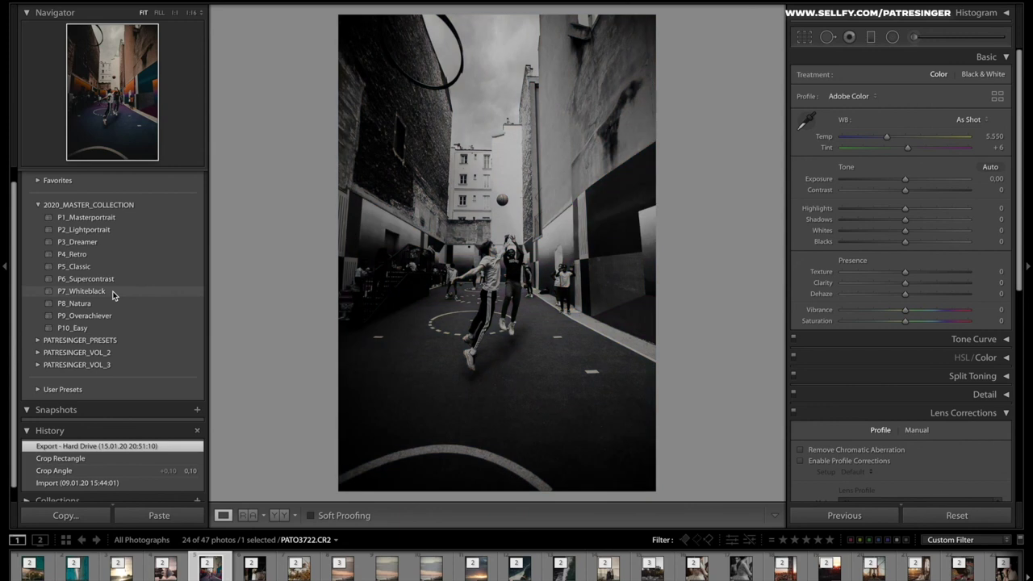
- Apply P7_Whiteblack, set Exposure to +0.30, and drag a small graduated filter onto the photo
click(113, 294)
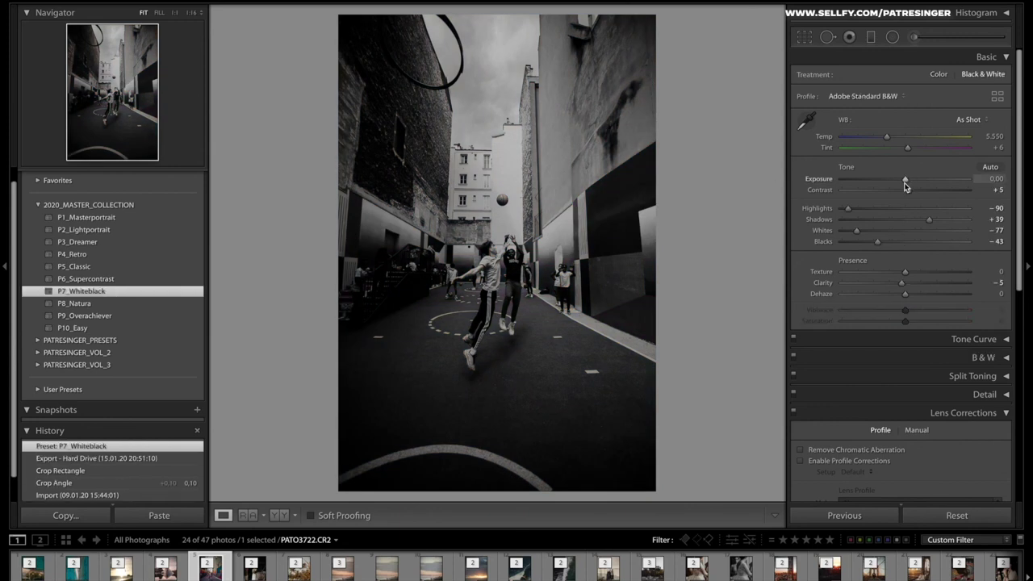
drag(912, 183, 908, 183)
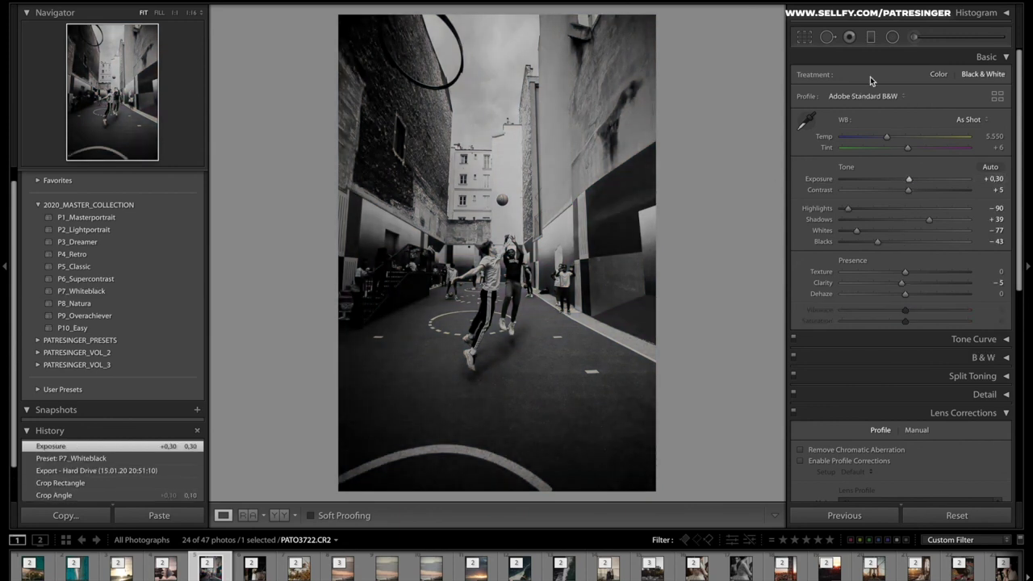
click(871, 37)
drag(404, 387, 432, 351)
click(874, 36)
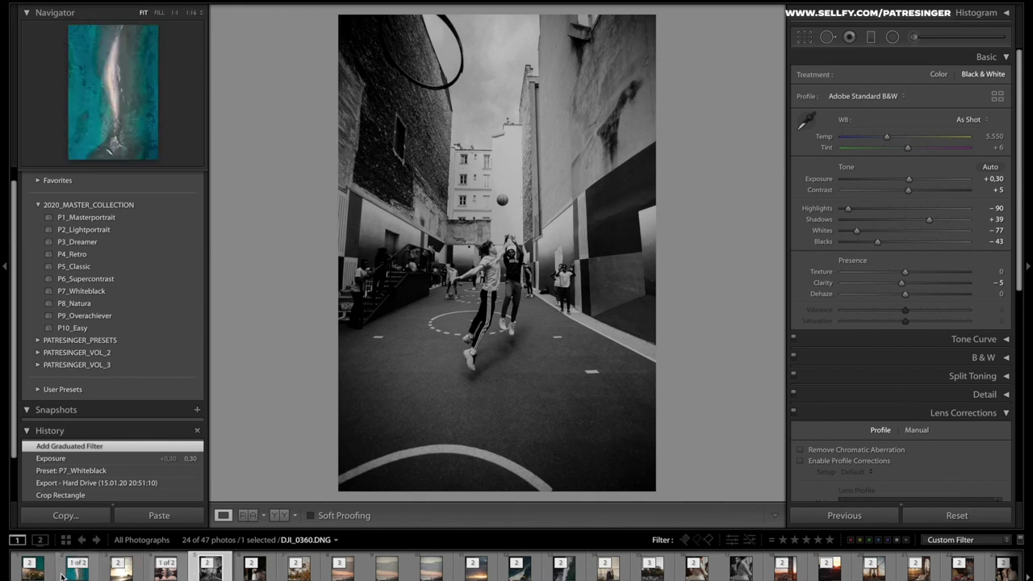
- Open the DJI_0331 pier photo and try P8_Natura with raised exposure, undoing the exposure change
click(47, 575)
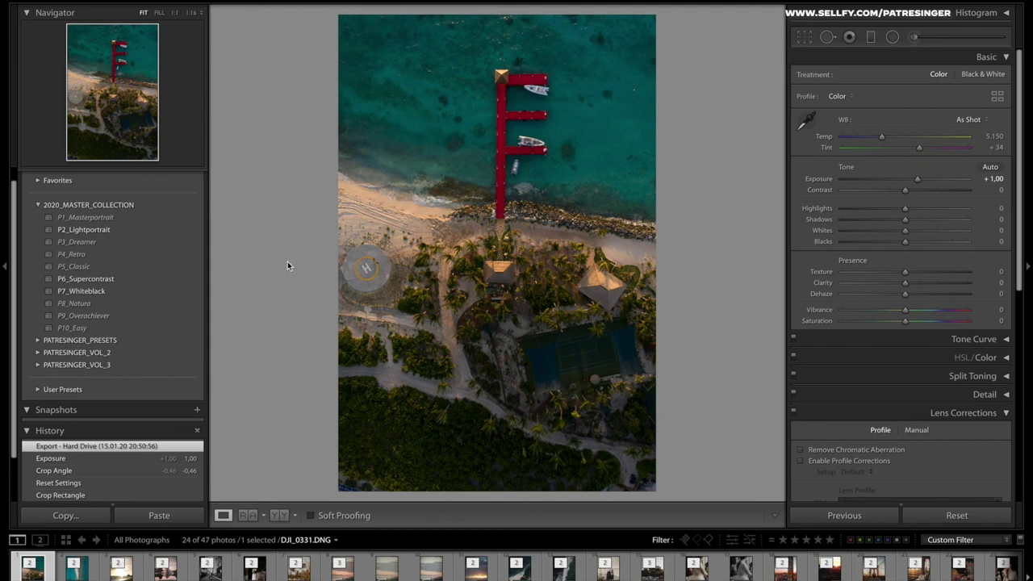
mouse_move(149, 218)
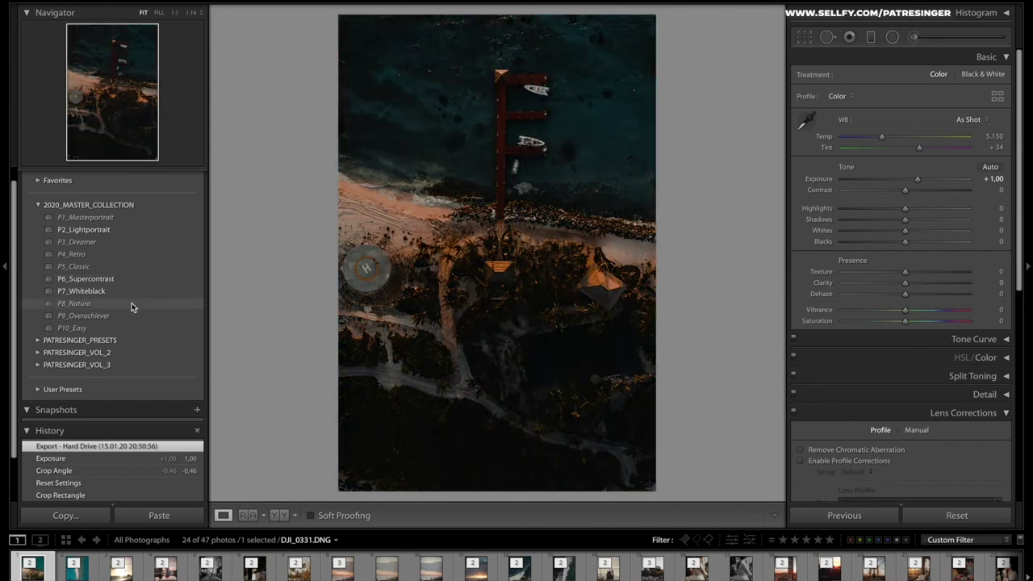
click(131, 302)
drag(920, 194, 929, 195)
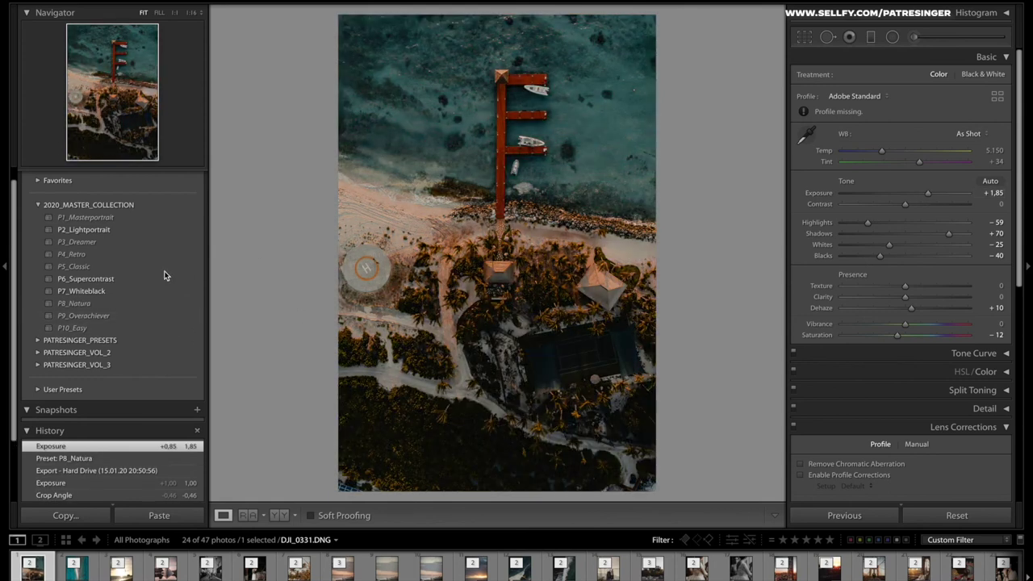
key(ctrl+z)
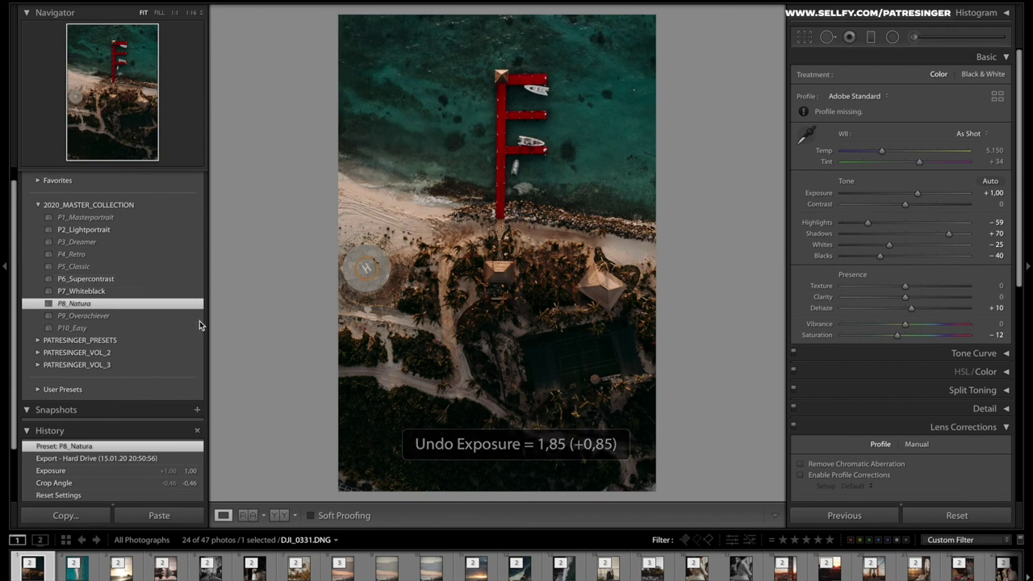
- Apply P9_Overachiever, raise Exposure to +1.95, and drag a graduated filter down across the photo
click(127, 316)
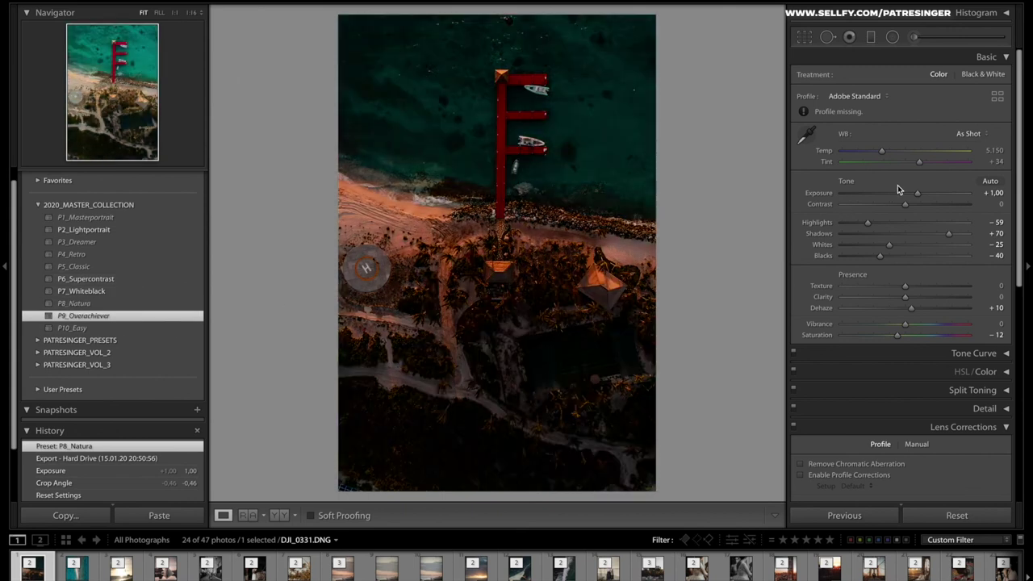
drag(918, 196, 930, 195)
key(m)
drag(556, 262, 565, 334)
- Close the graduated filter and switch to the Before & After side-by-side view (Y)
key(m)
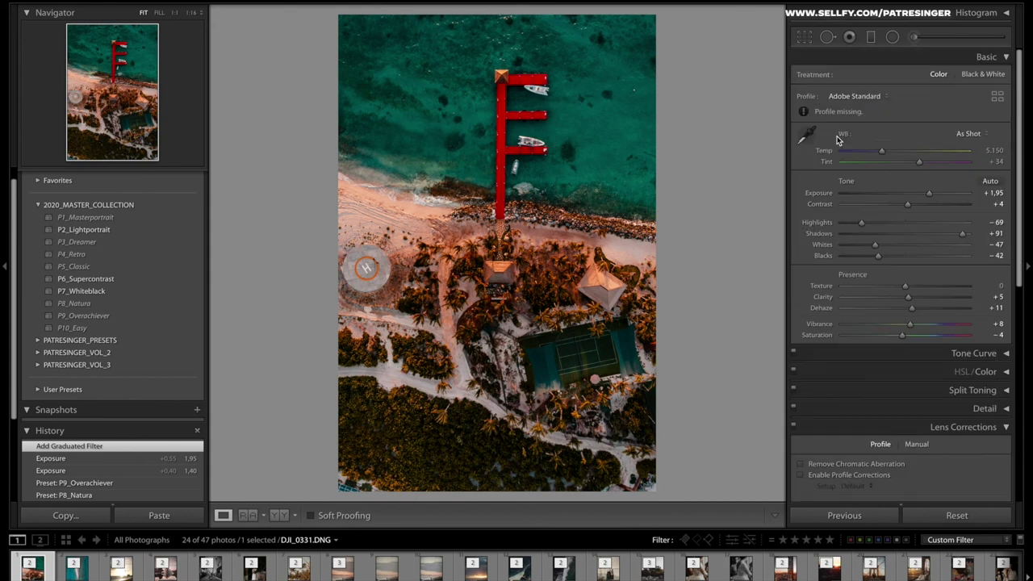
key(y)
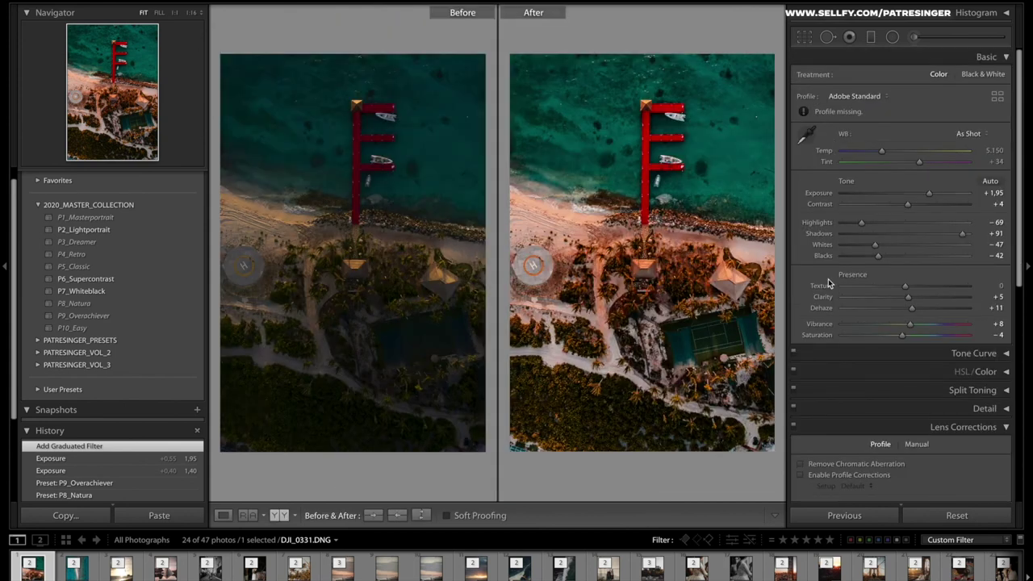